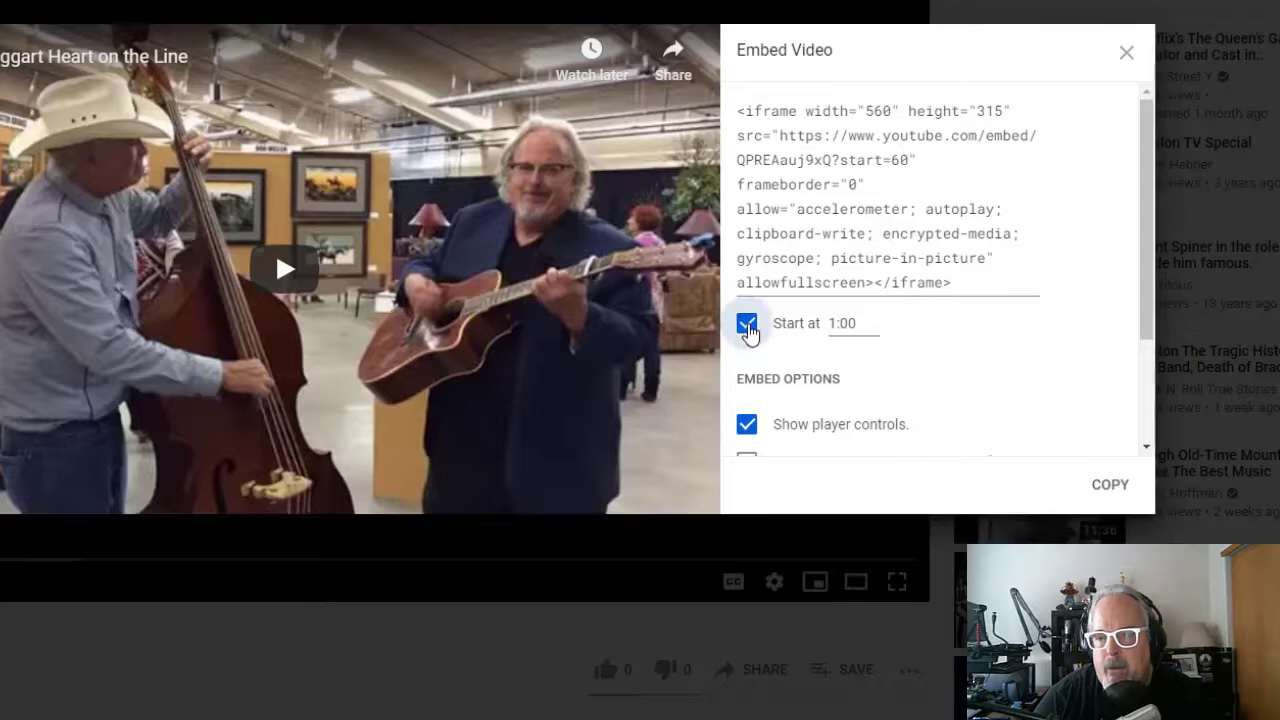
# Remove the custom start time from the Heart on the Line video's embed code and copy the code.
pyautogui.click(746, 325)
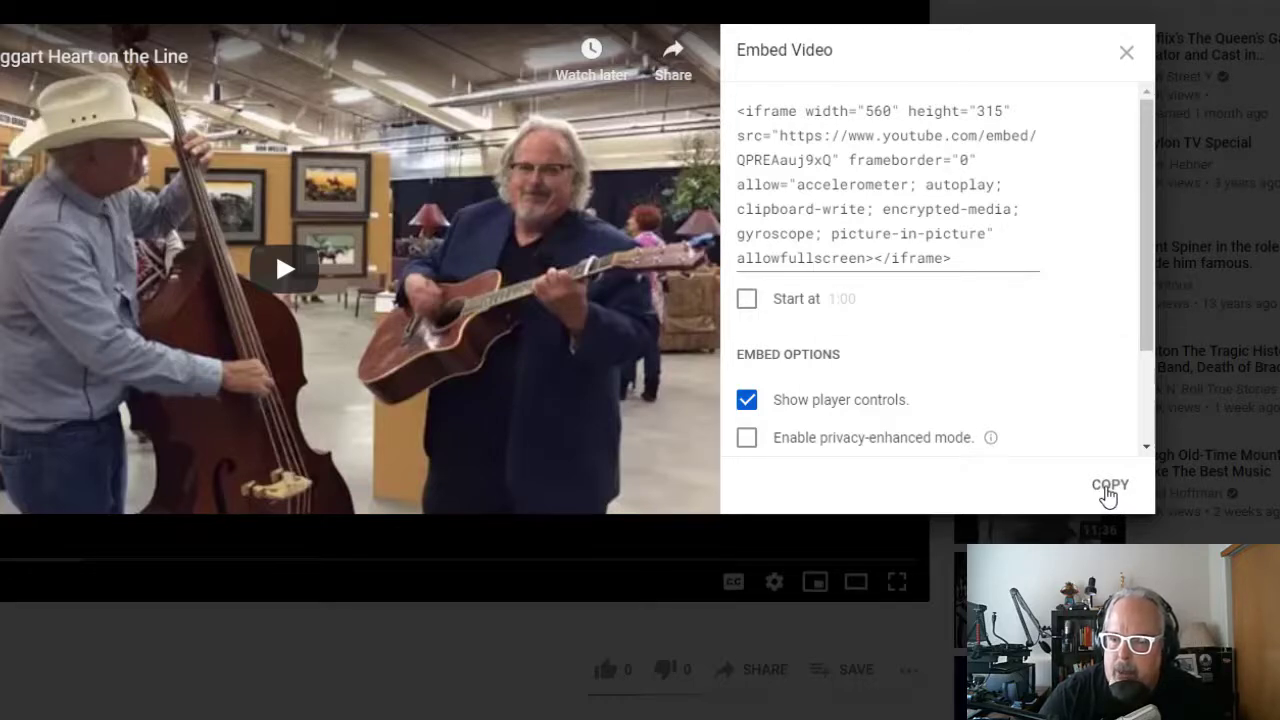
pyautogui.click(1108, 495)
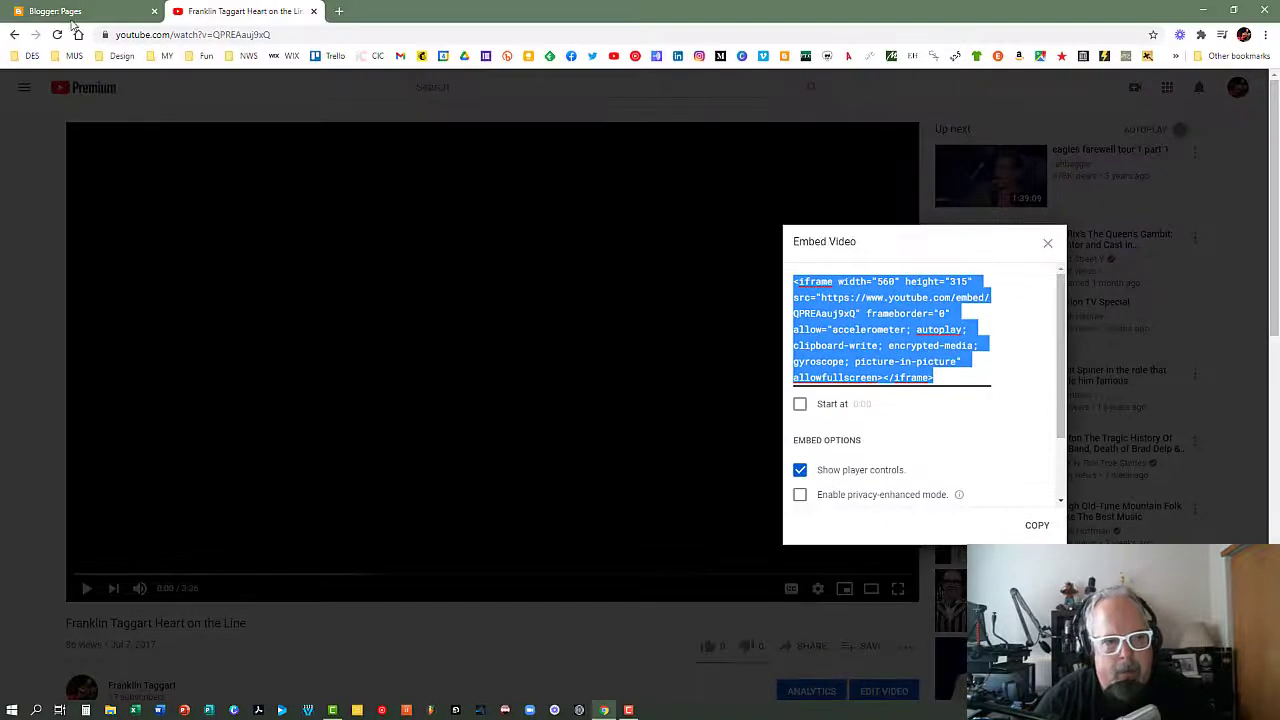
# Switch to Blogger, open the Vids page for editing and display it in Compose view.
pyautogui.click(53, 13)
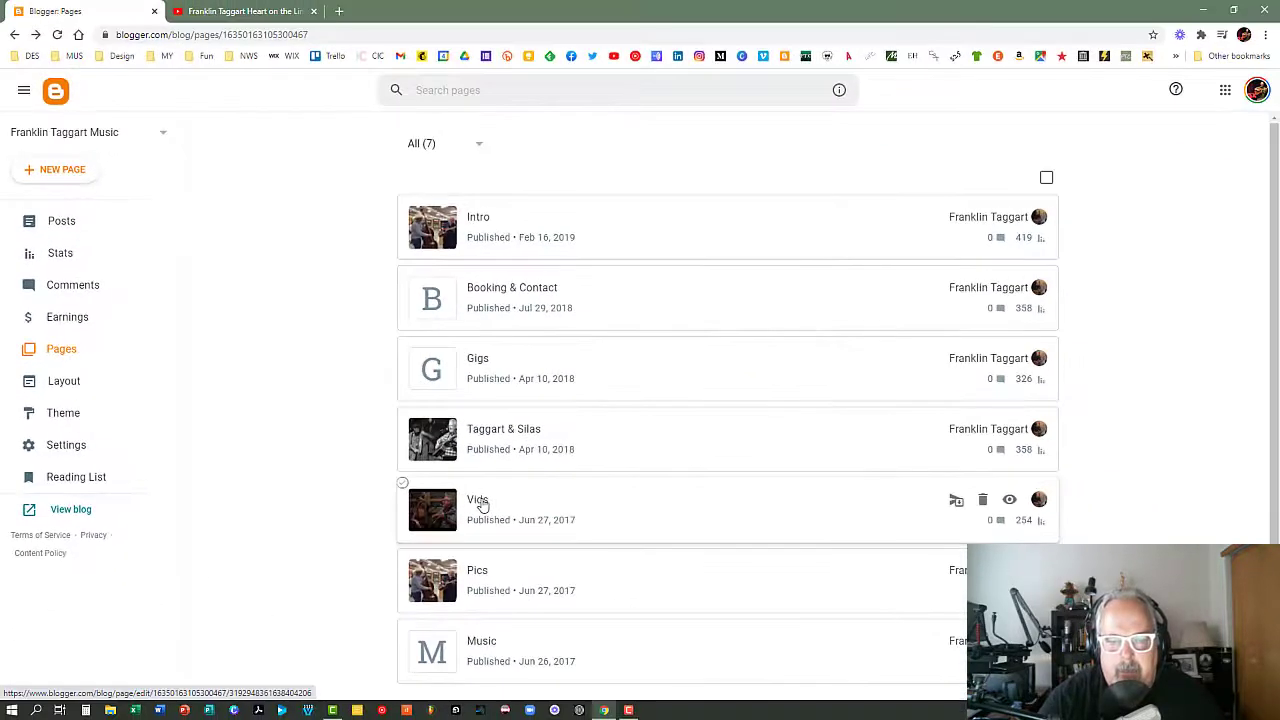
pyautogui.click(479, 502)
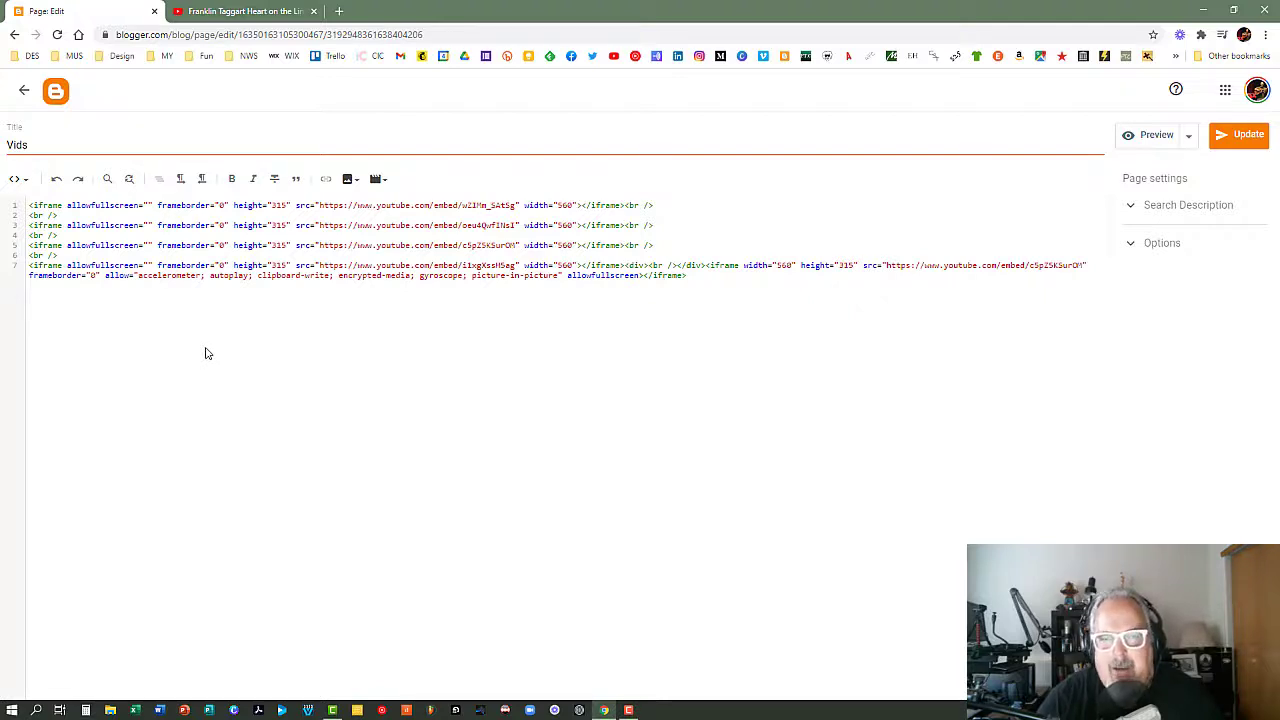
pyautogui.click(26, 181)
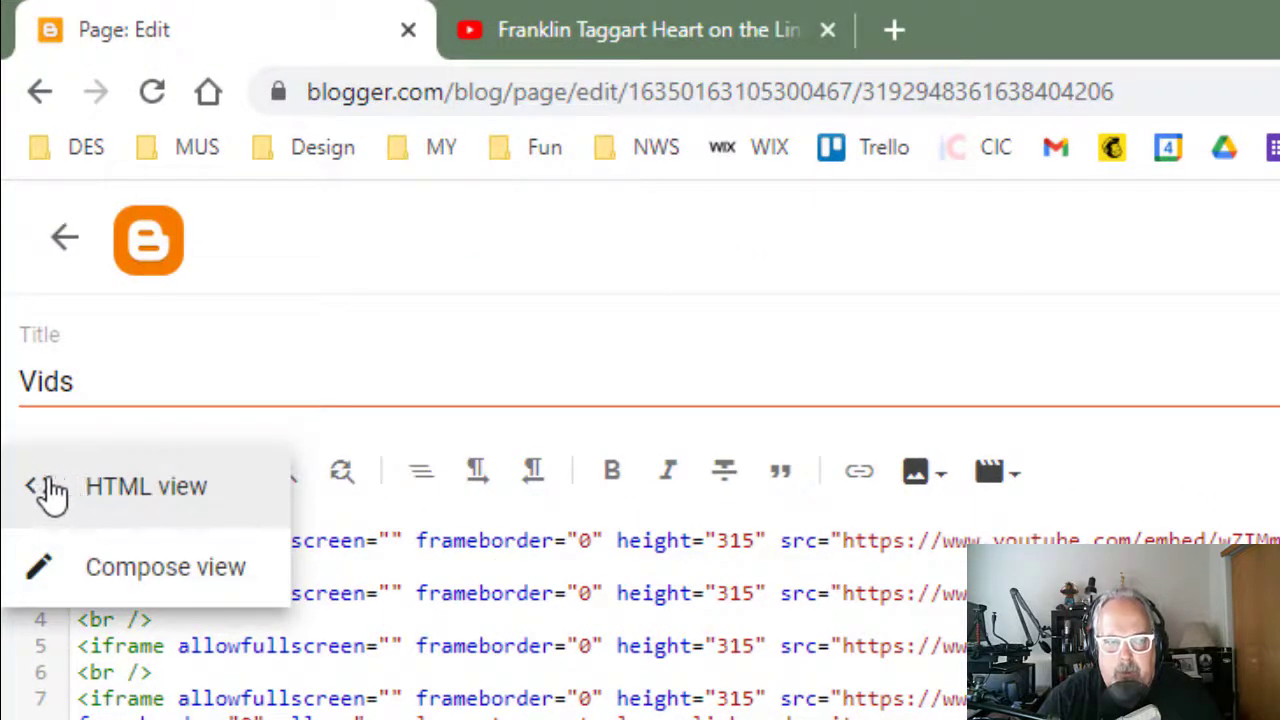
pyautogui.click(50, 492)
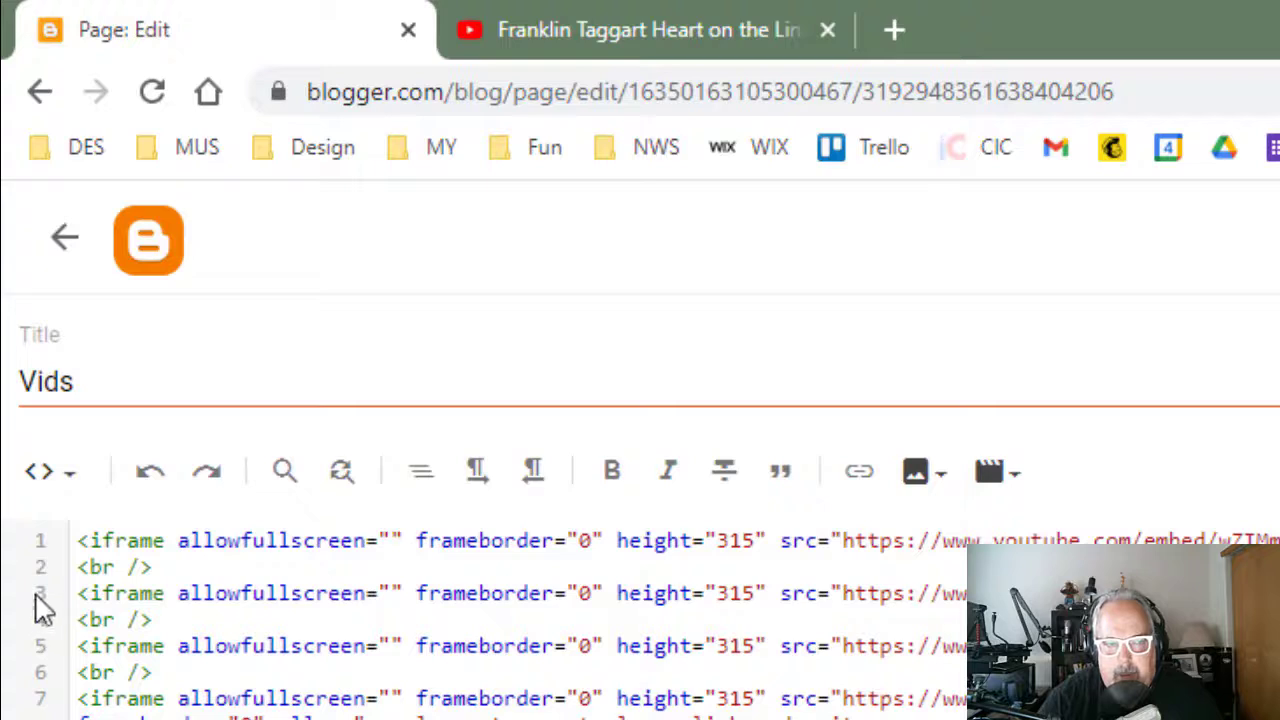
pyautogui.click(72, 486)
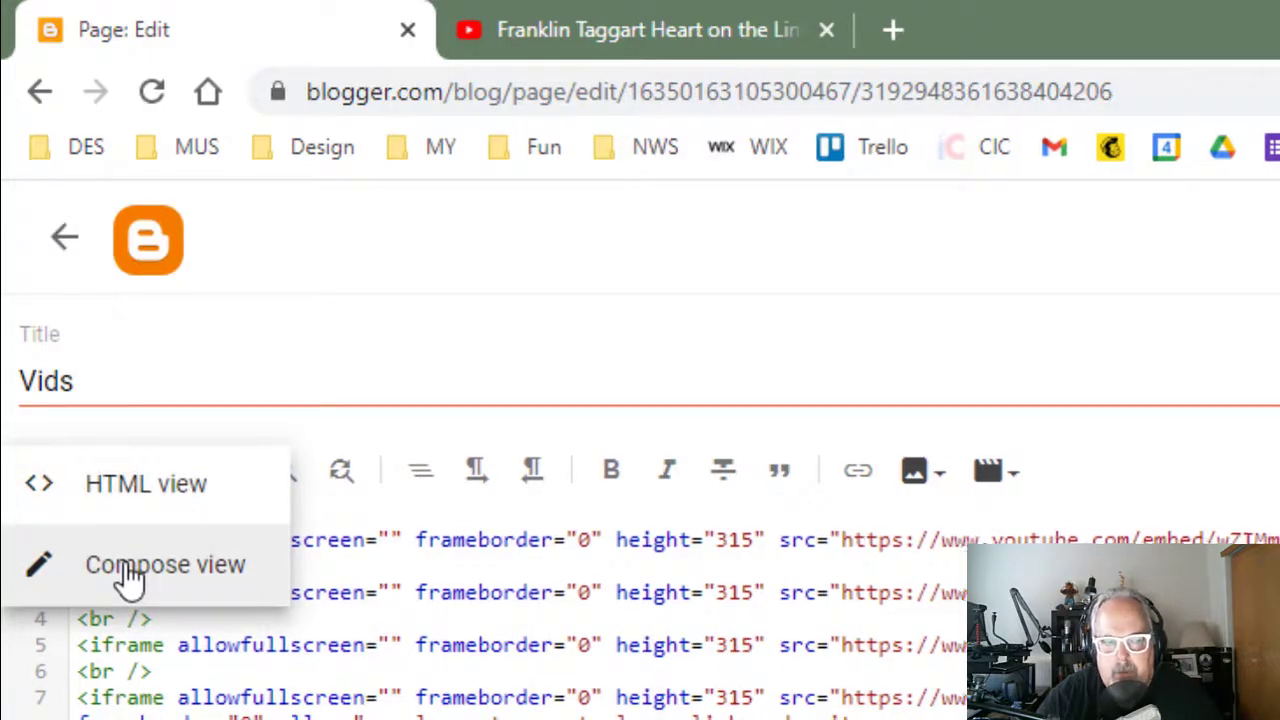
pyautogui.click(130, 575)
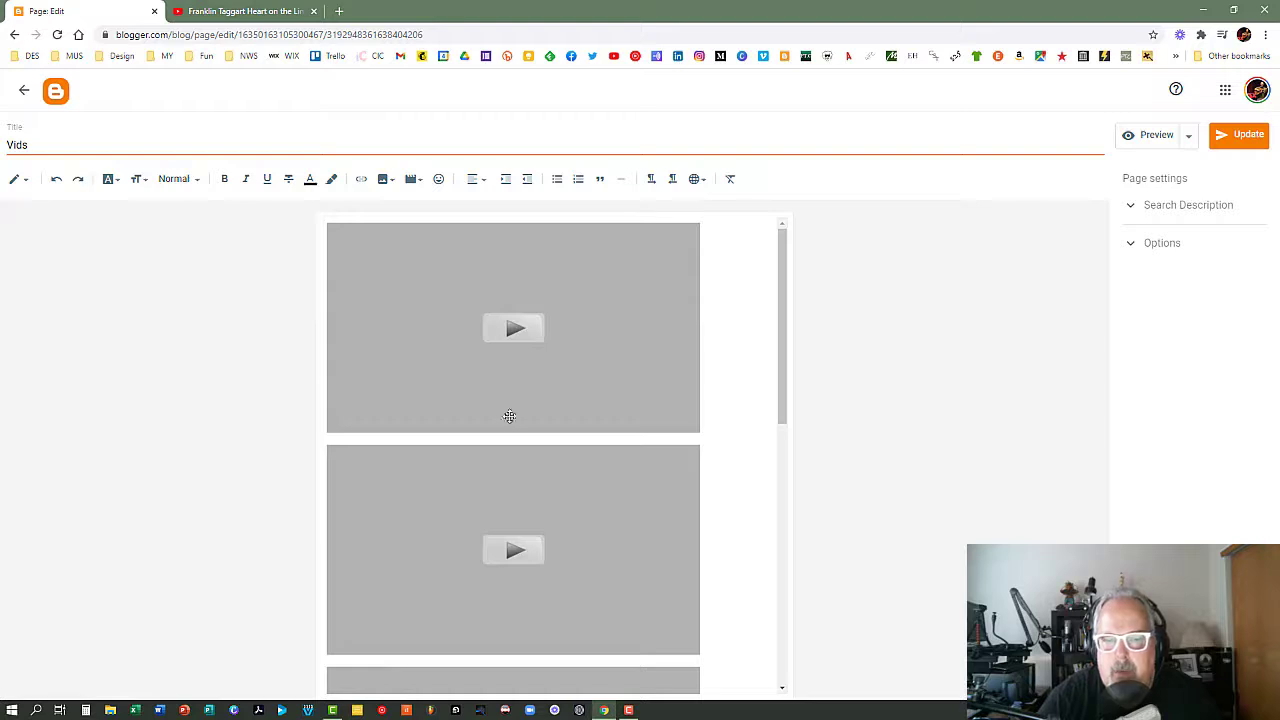
# Add an empty line below the last video on the Vids page.
pyautogui.scroll(-1, 645, 406)
pyautogui.scroll(1, 648, 408)
pyautogui.scroll(-1, 706, 452)
pyautogui.scroll(-5, 706, 452)
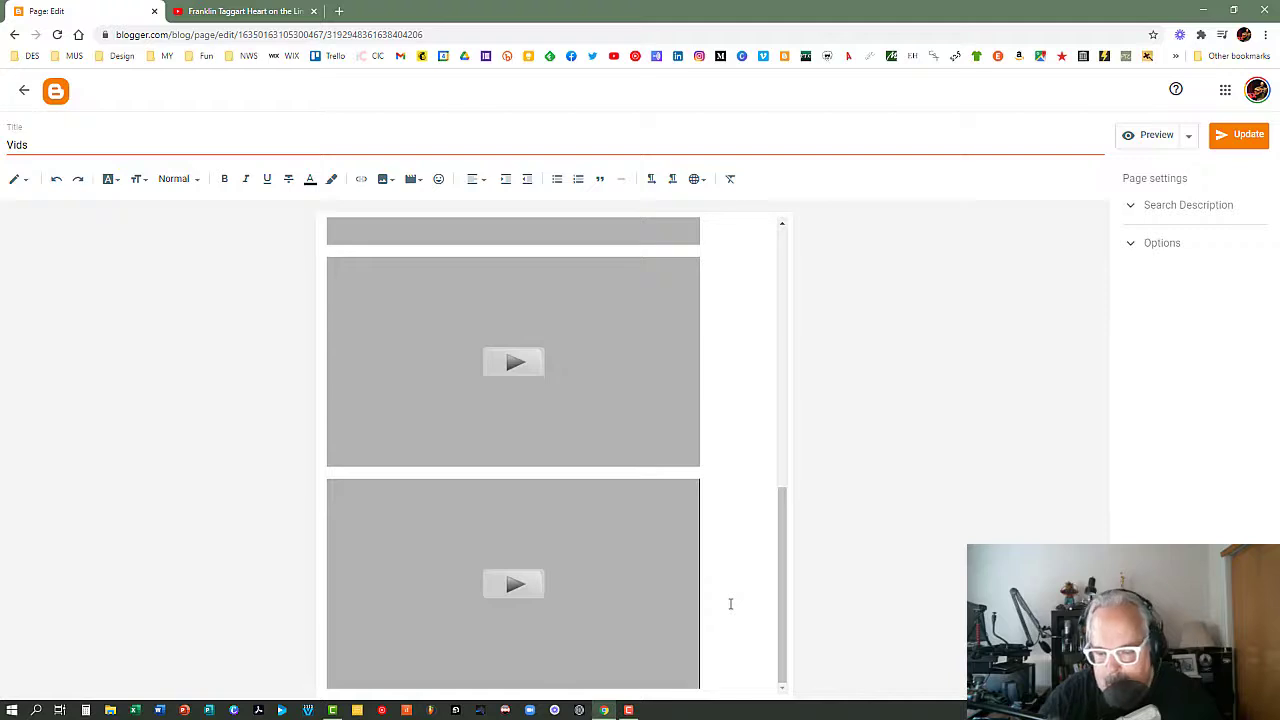
pyautogui.press('Return')
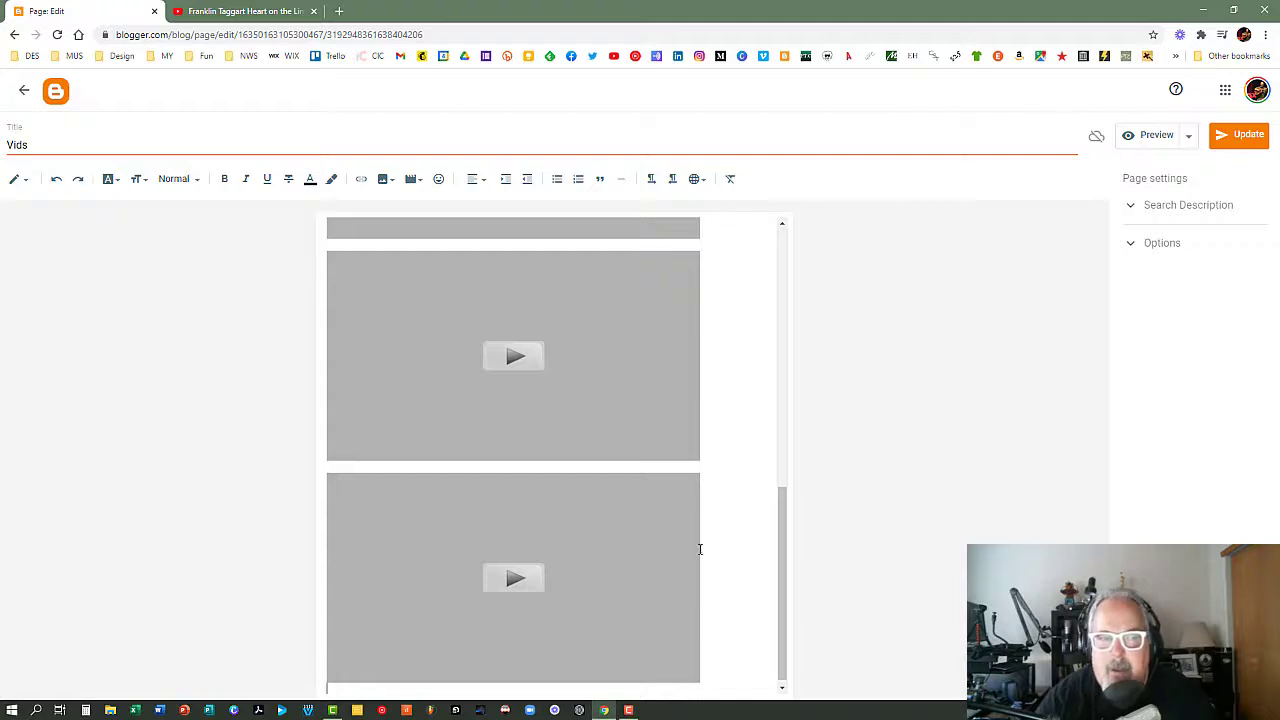
# Paste the copied YouTube embed code at the end of the Vids page's HTML.
pyautogui.click(25, 186)
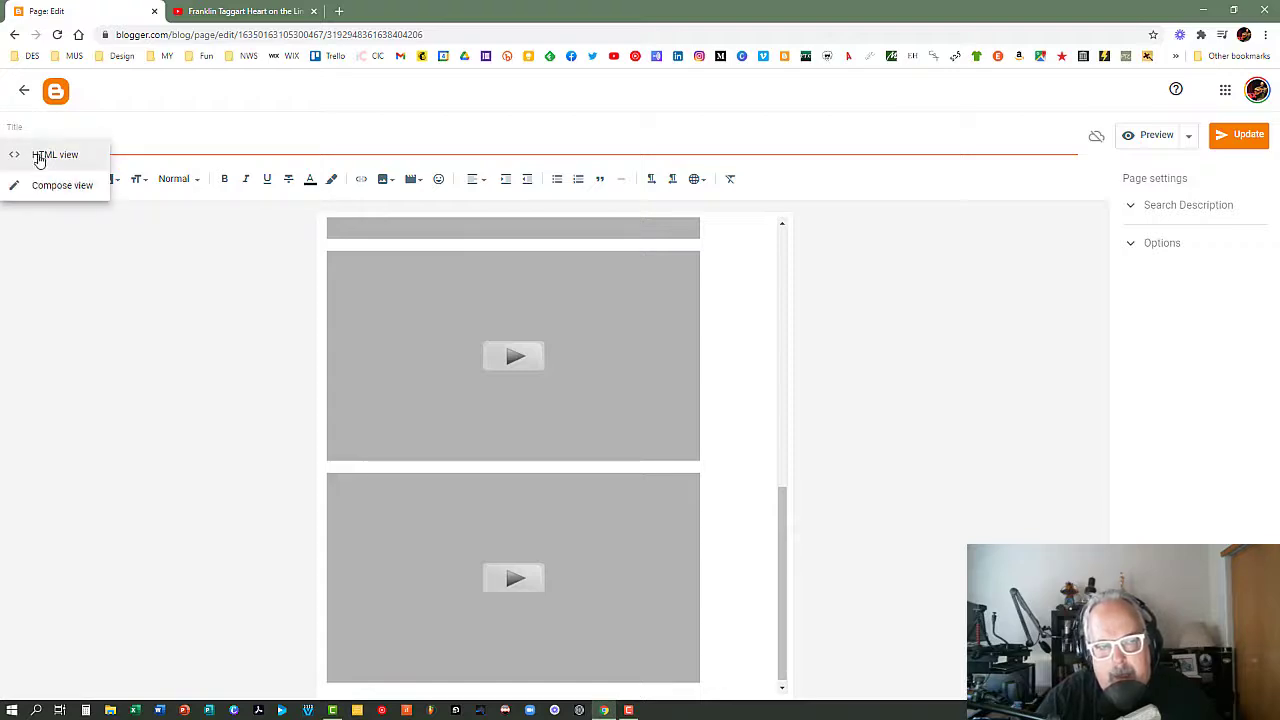
pyautogui.click(40, 157)
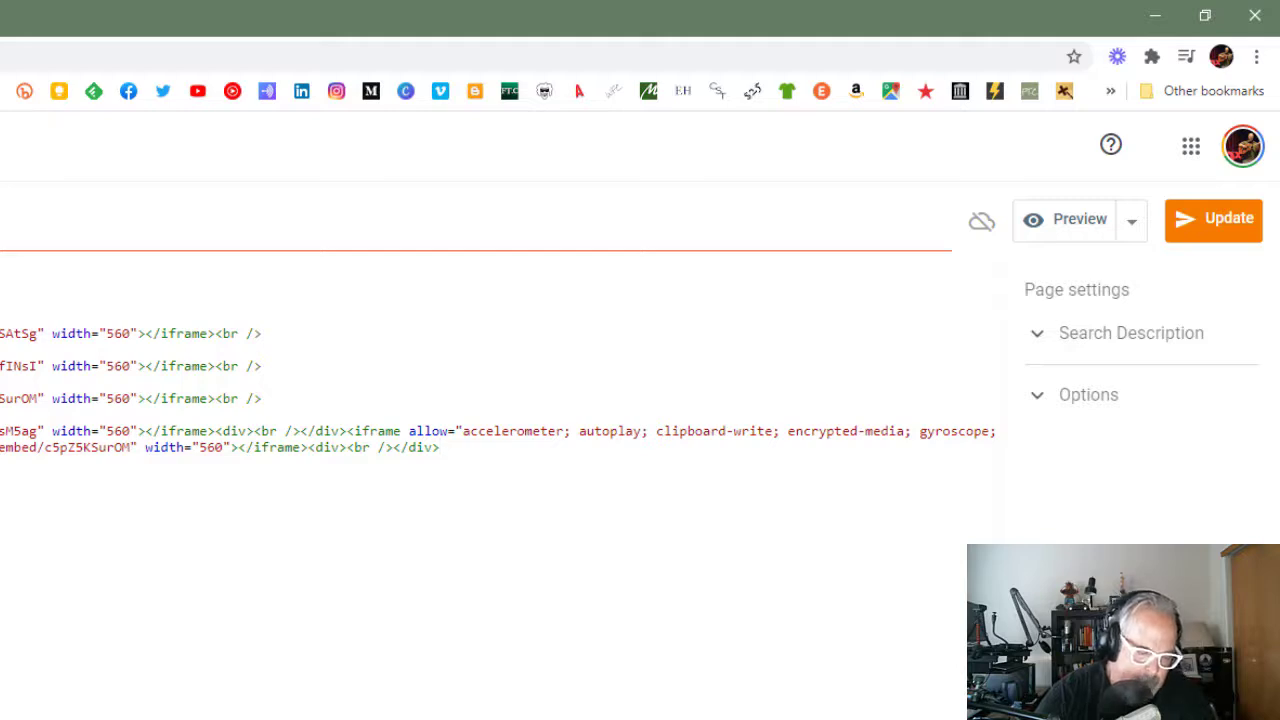
pyautogui.hotkey('ctrl', 'v')
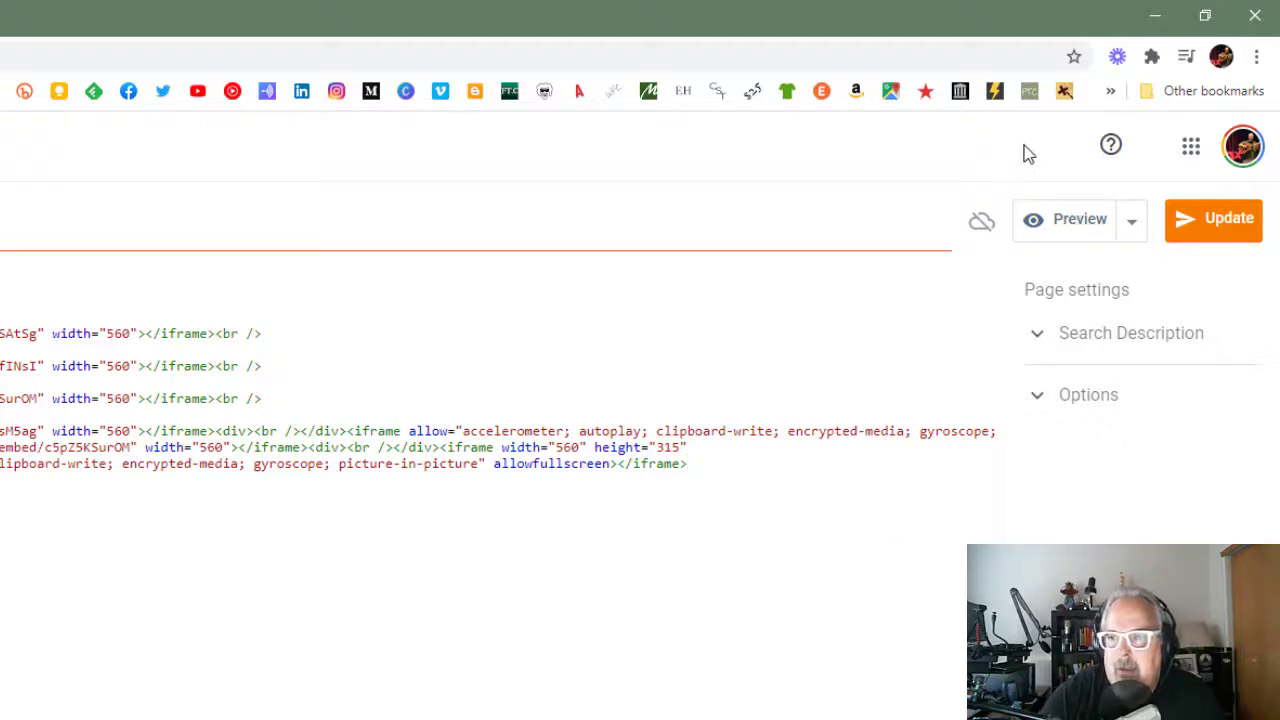
# Preview the Vids page, check the embedded video at its end, and close the preview.
pyautogui.click(1055, 228)
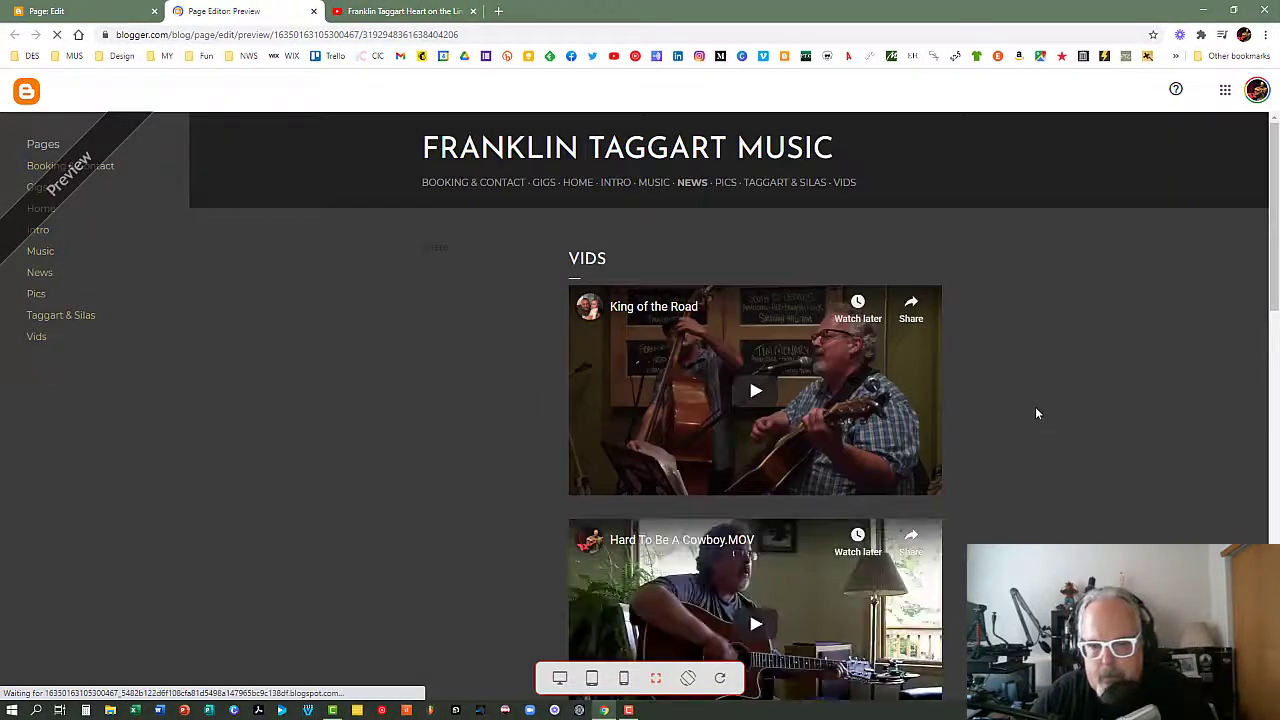
pyautogui.scroll(-5, 1039, 387)
pyautogui.scroll(-5, 1039, 374)
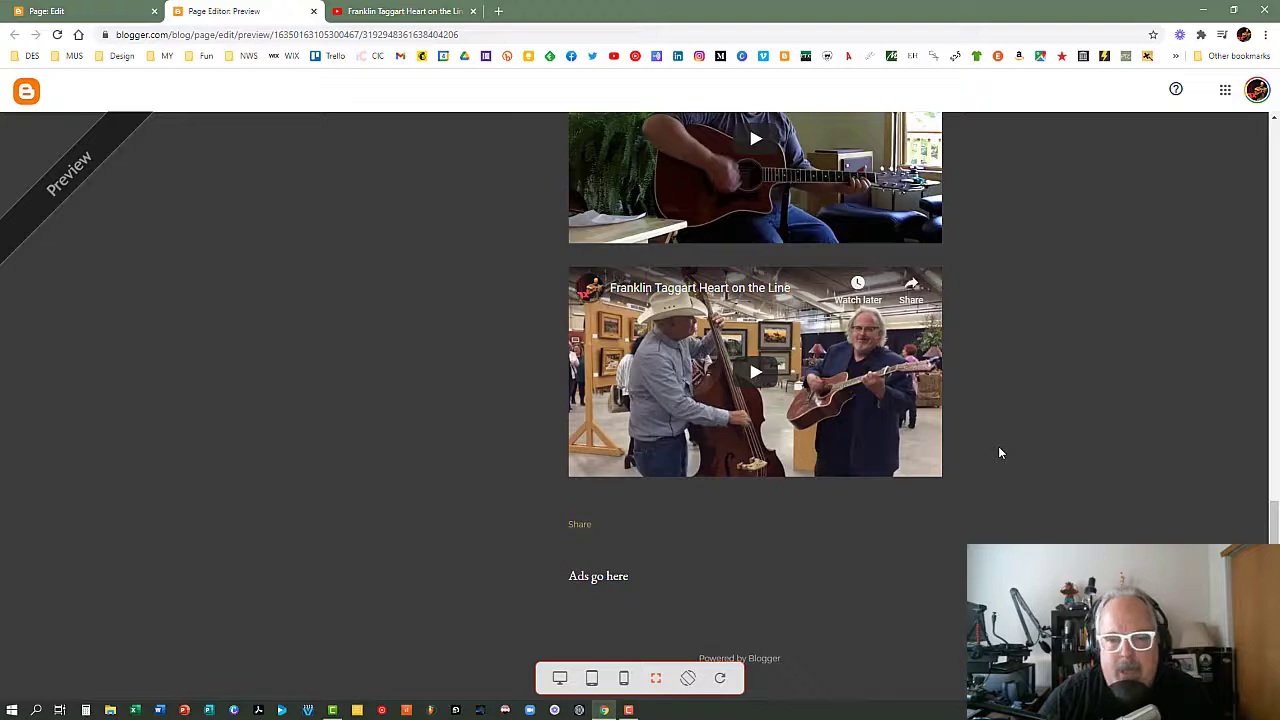
pyautogui.scroll(1, 999, 453)
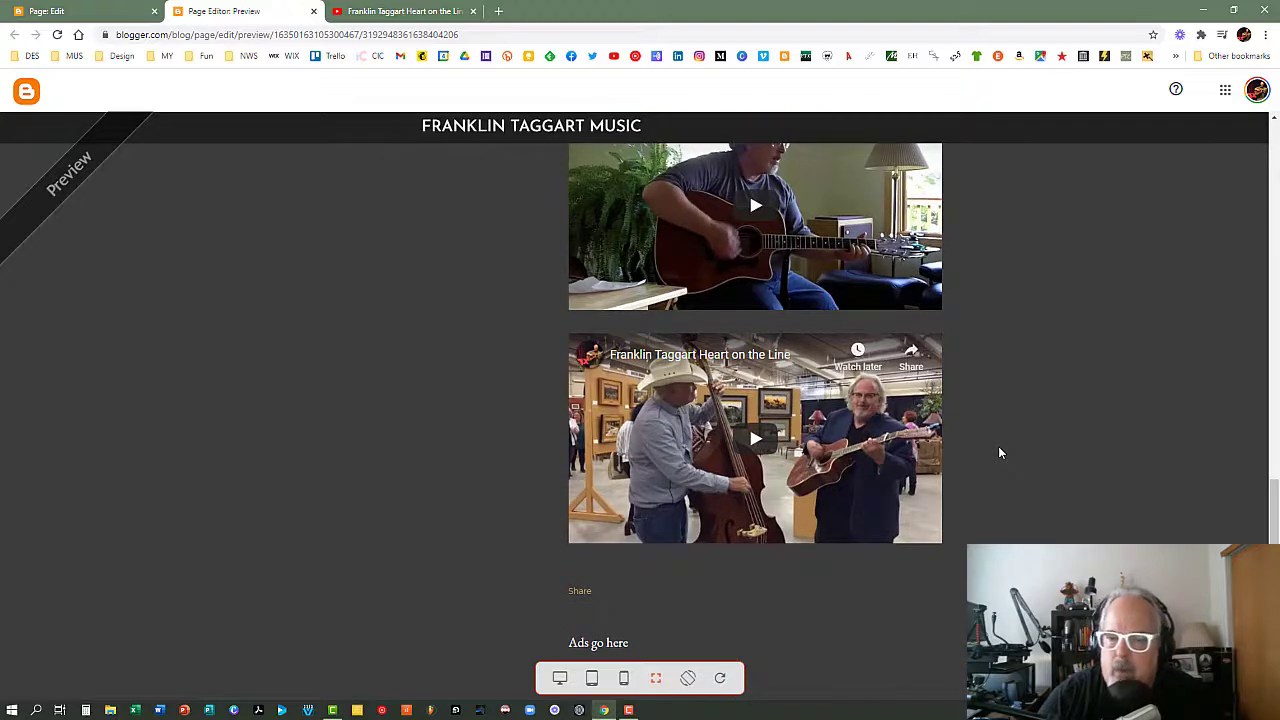
pyautogui.scroll(20, 999, 453)
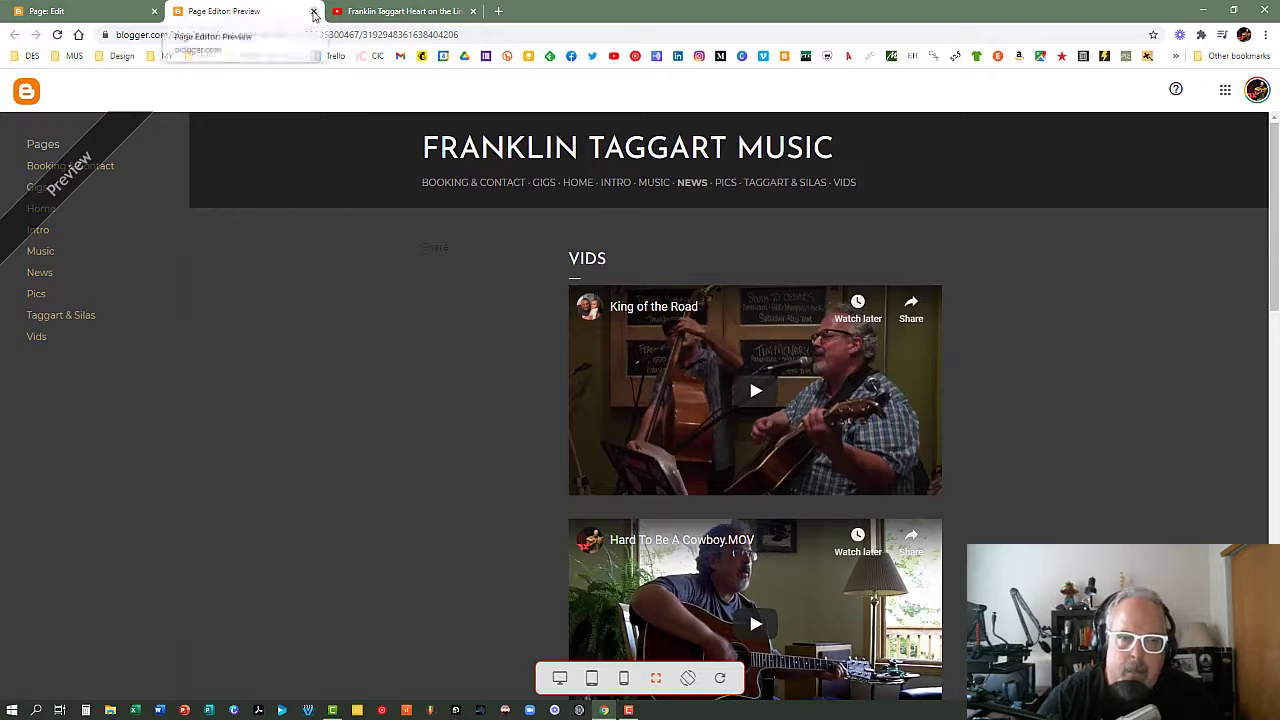
pyautogui.click(313, 11)
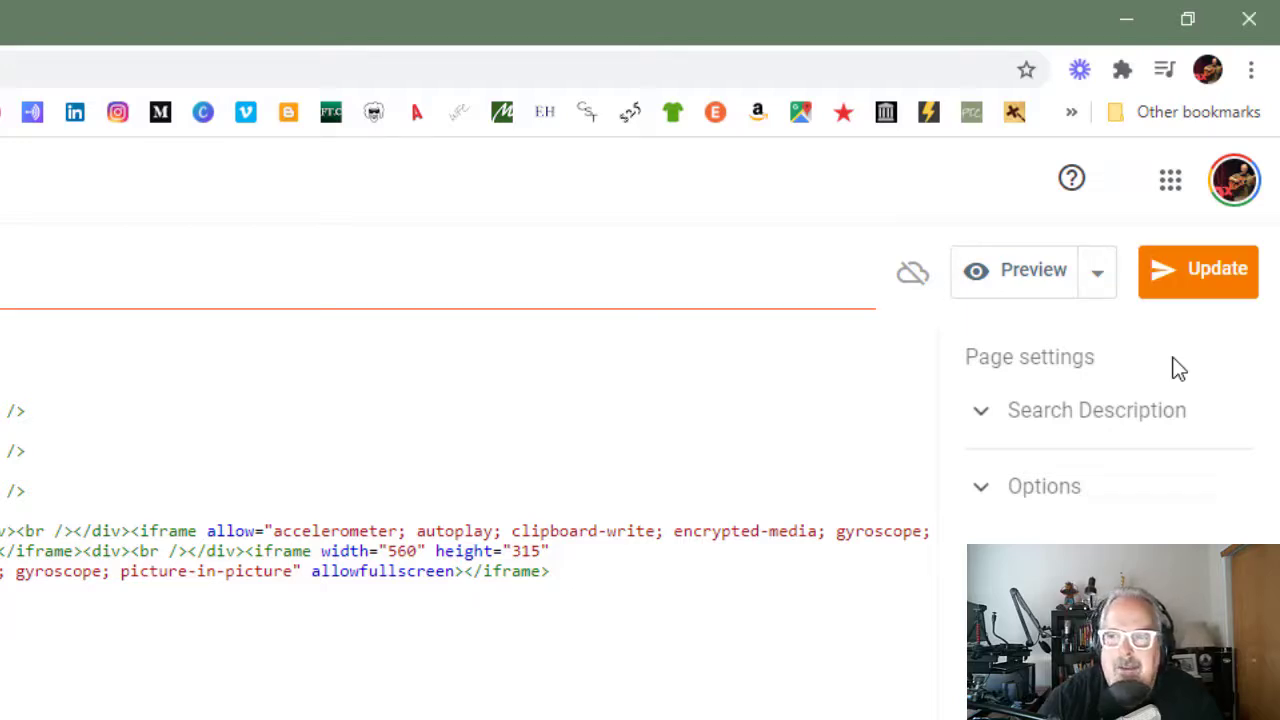
# Update the published Vids page and return to the list of pages.
pyautogui.click(1190, 280)
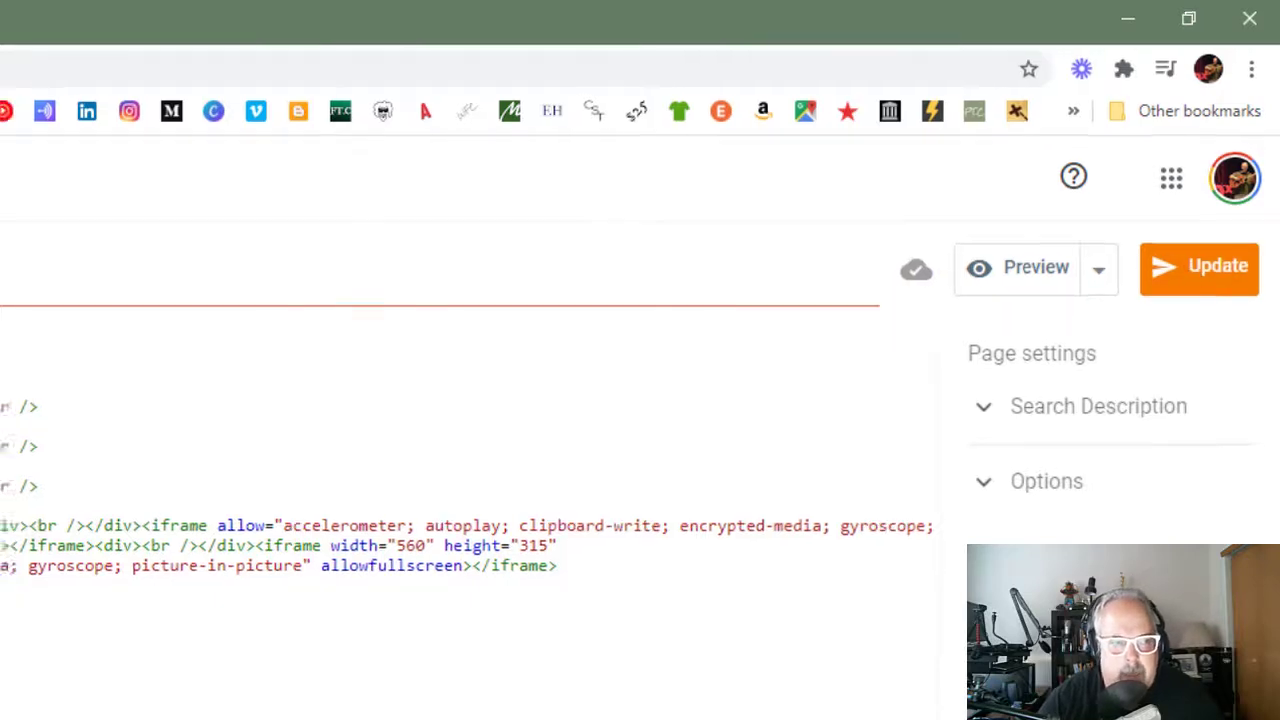
pyautogui.click(23, 91)
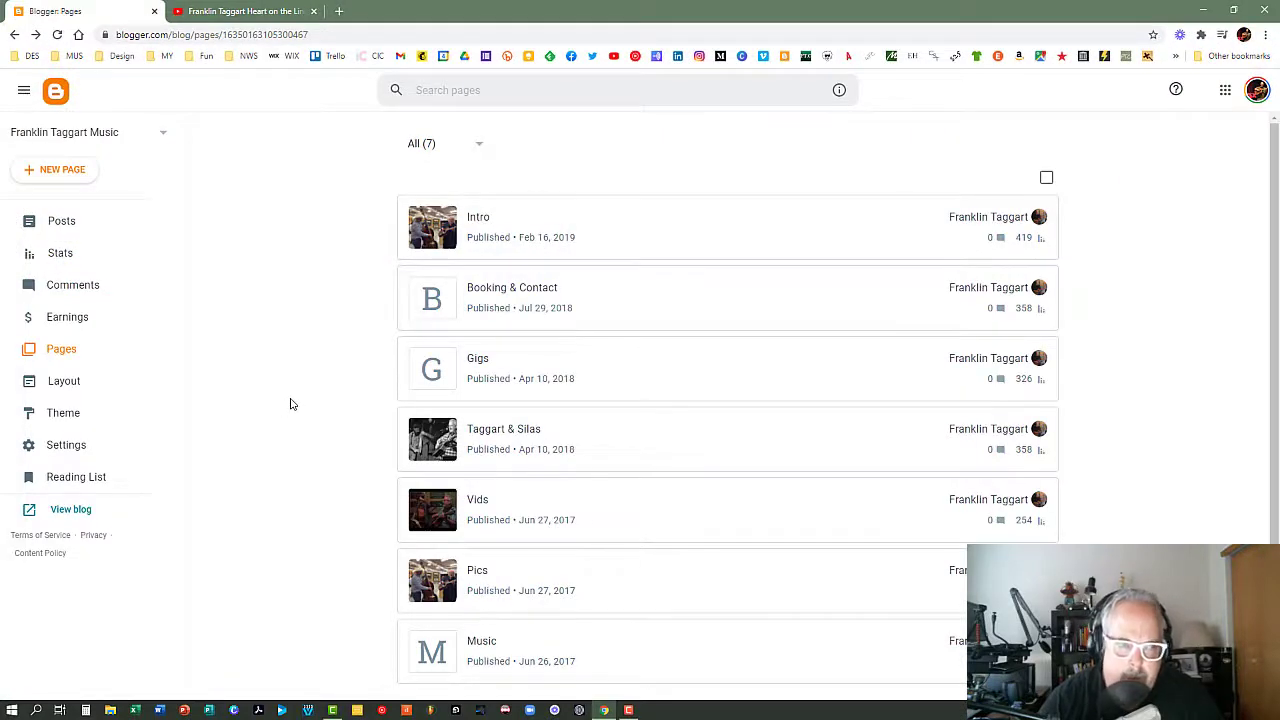
# Open the live blog, check the added video at the end of its Vids page, and close the blog.
pyautogui.click(62, 515)
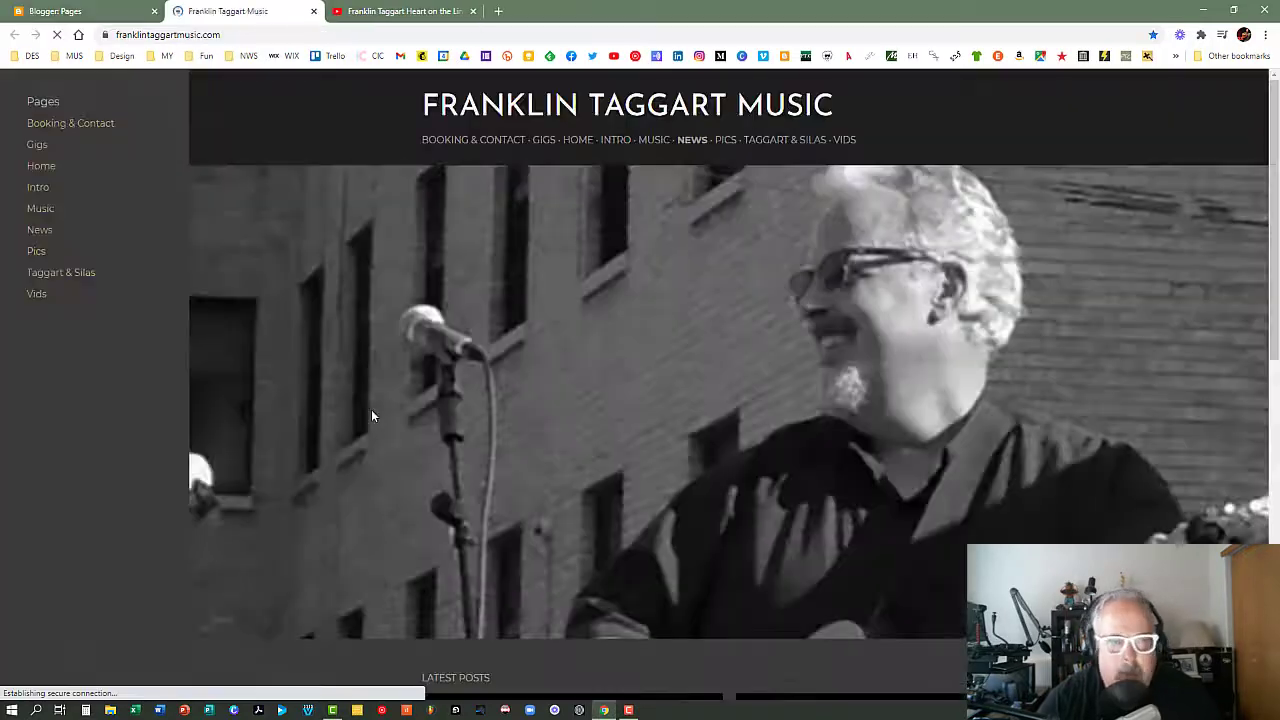
pyautogui.click(36, 296)
pyautogui.scroll(-3, 831, 440)
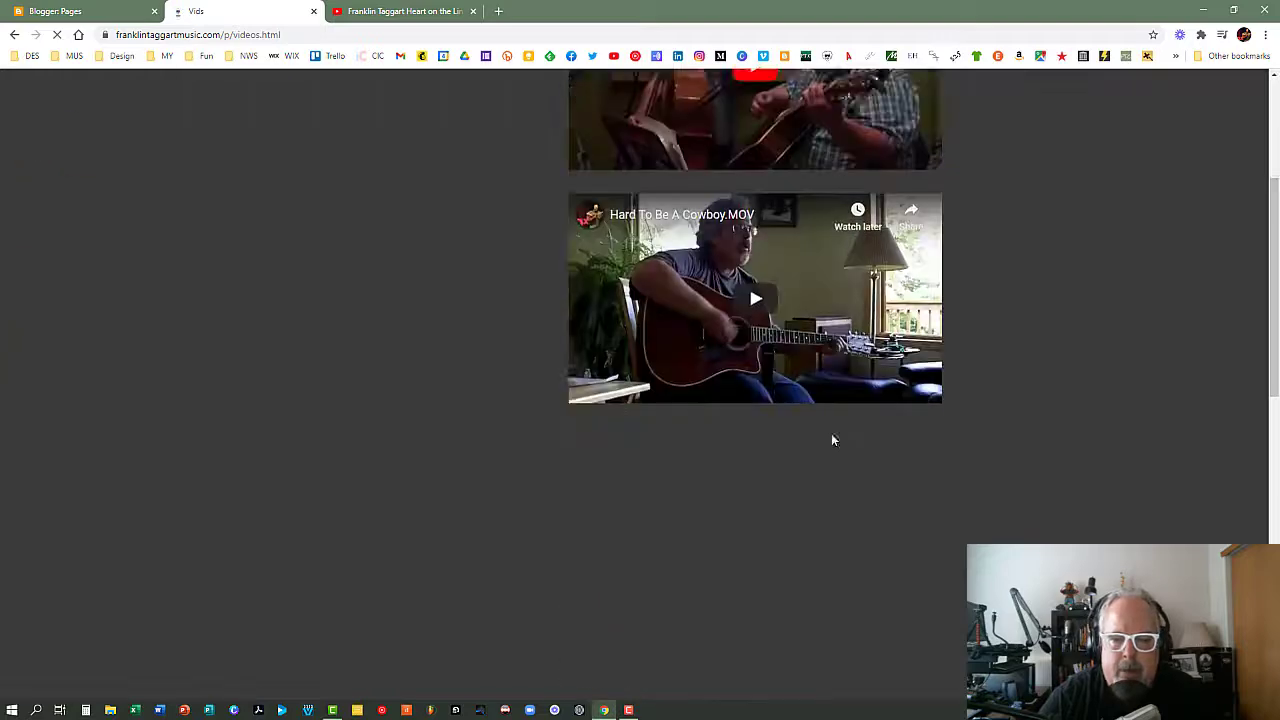
pyautogui.scroll(-5, 831, 440)
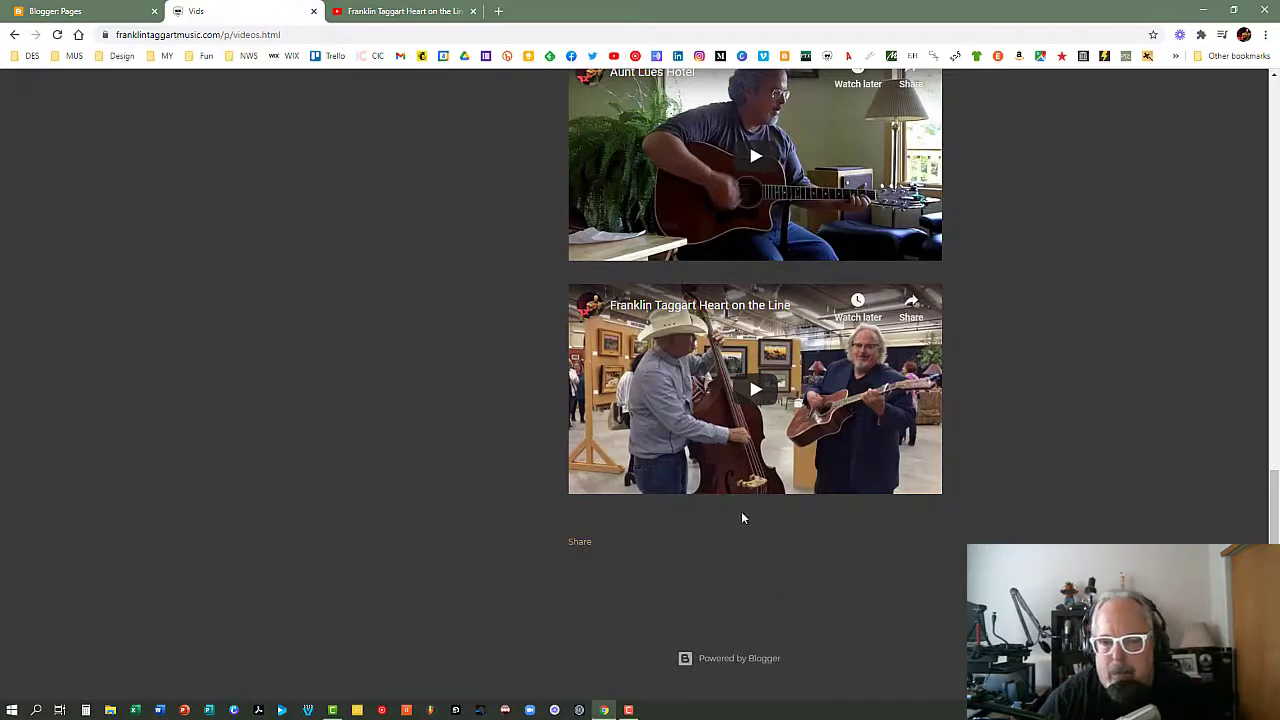
pyautogui.scroll(11, 742, 518)
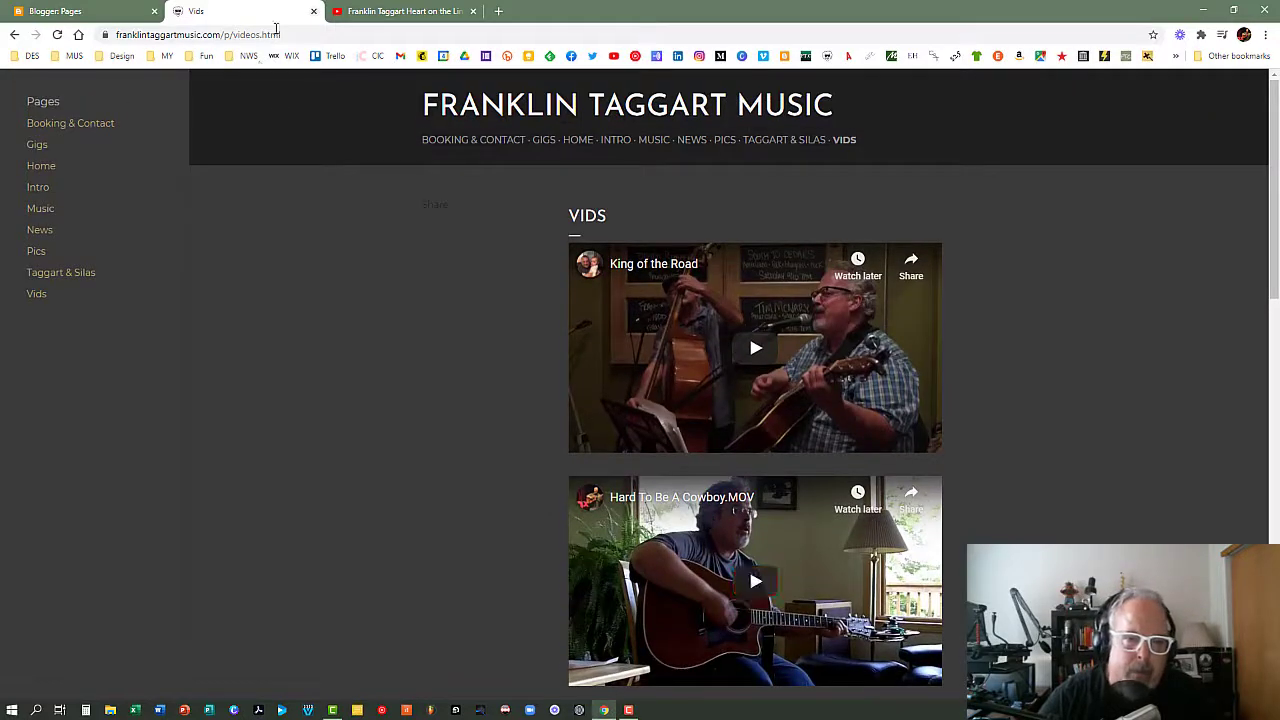
pyautogui.click(313, 11)
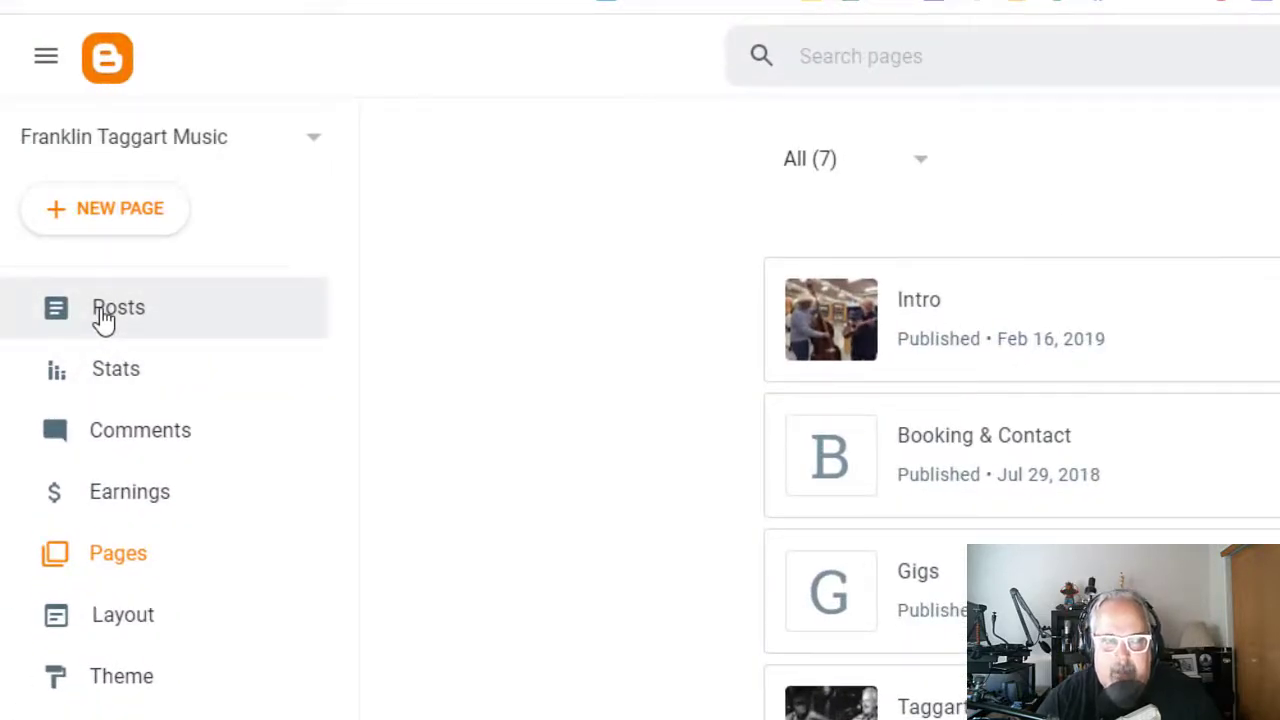
# Create a new blog post titled "Taggart and Silas Demo Reel".
pyautogui.click(104, 318)
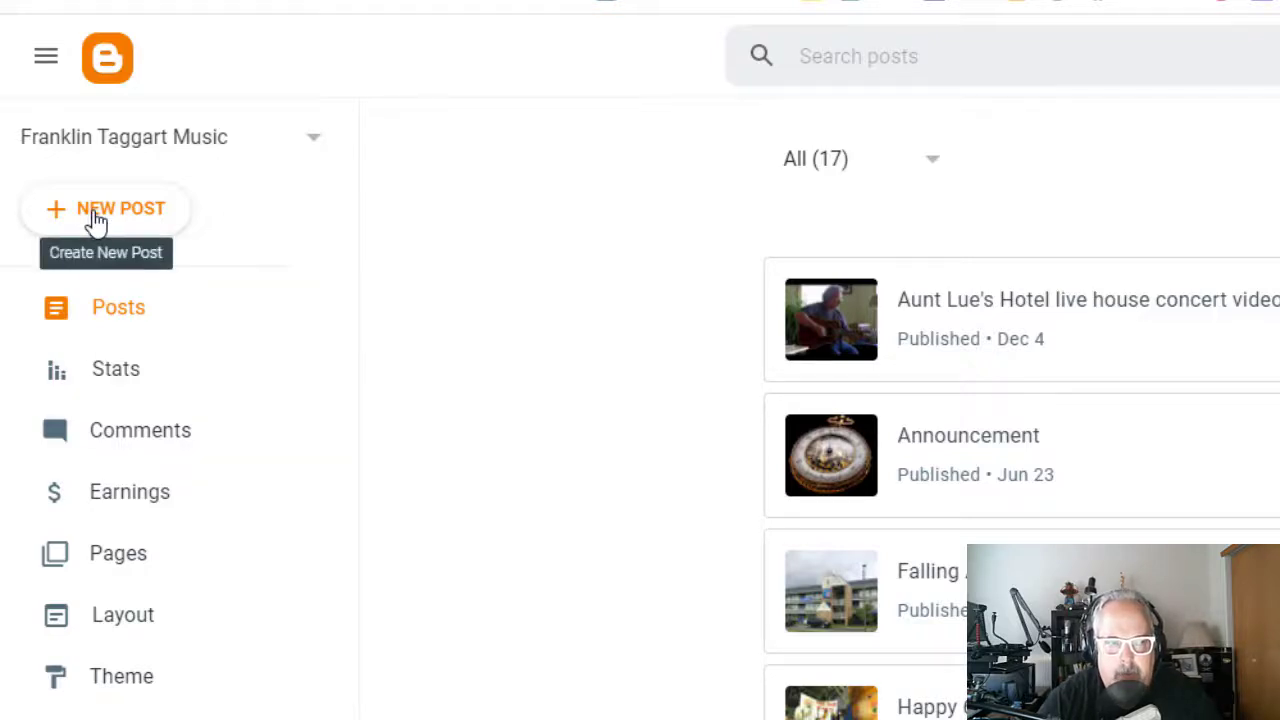
pyautogui.click(95, 220)
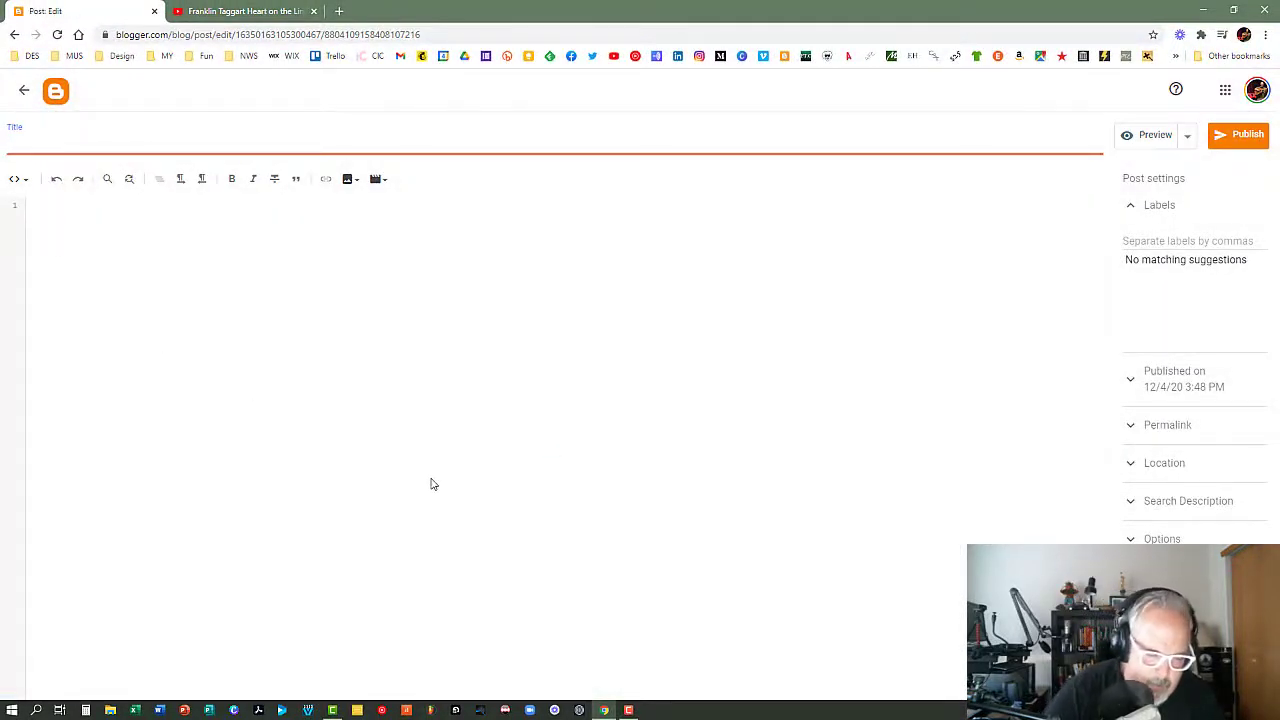
pyautogui.write('Tagg')
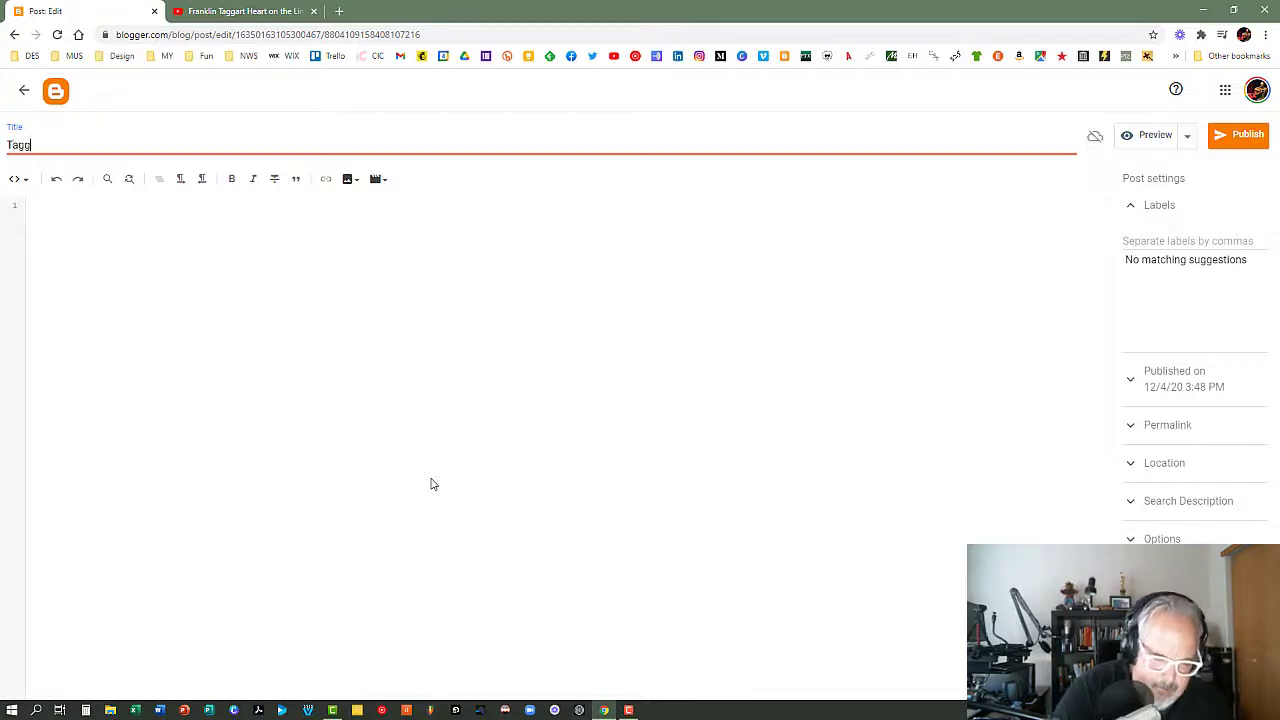
pyautogui.write('art and Sil')
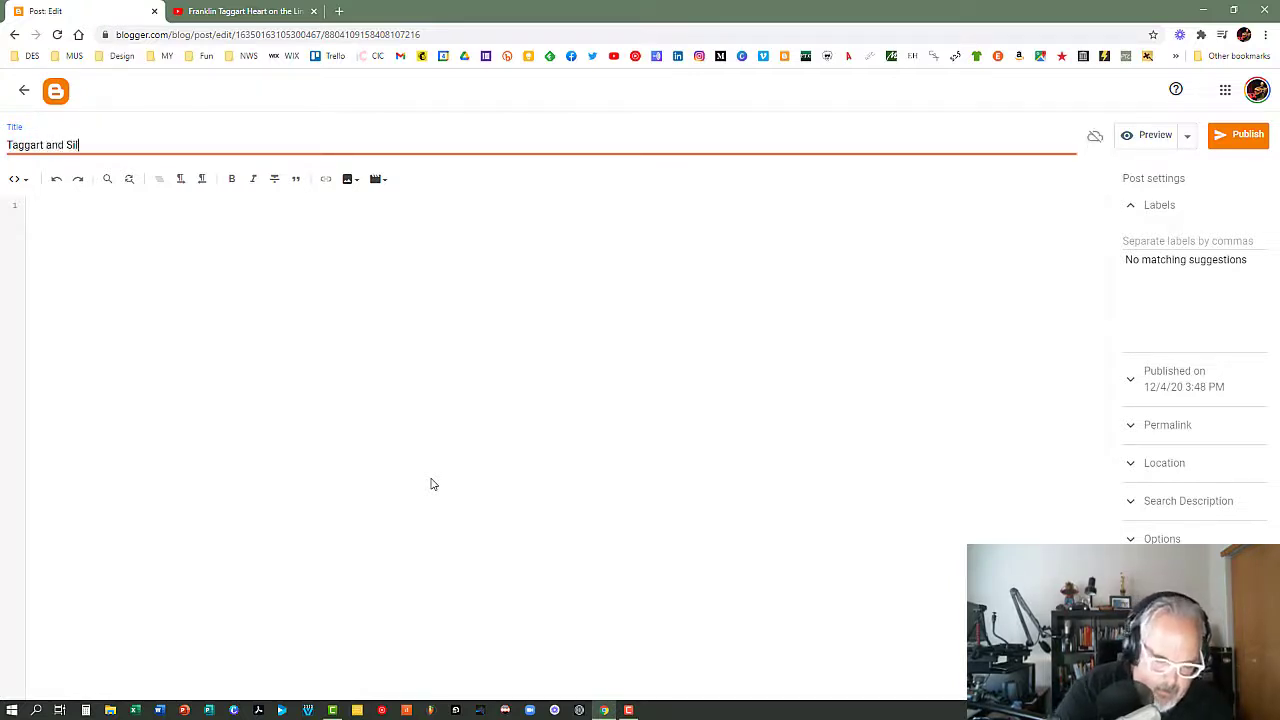
pyautogui.write('as Demo')
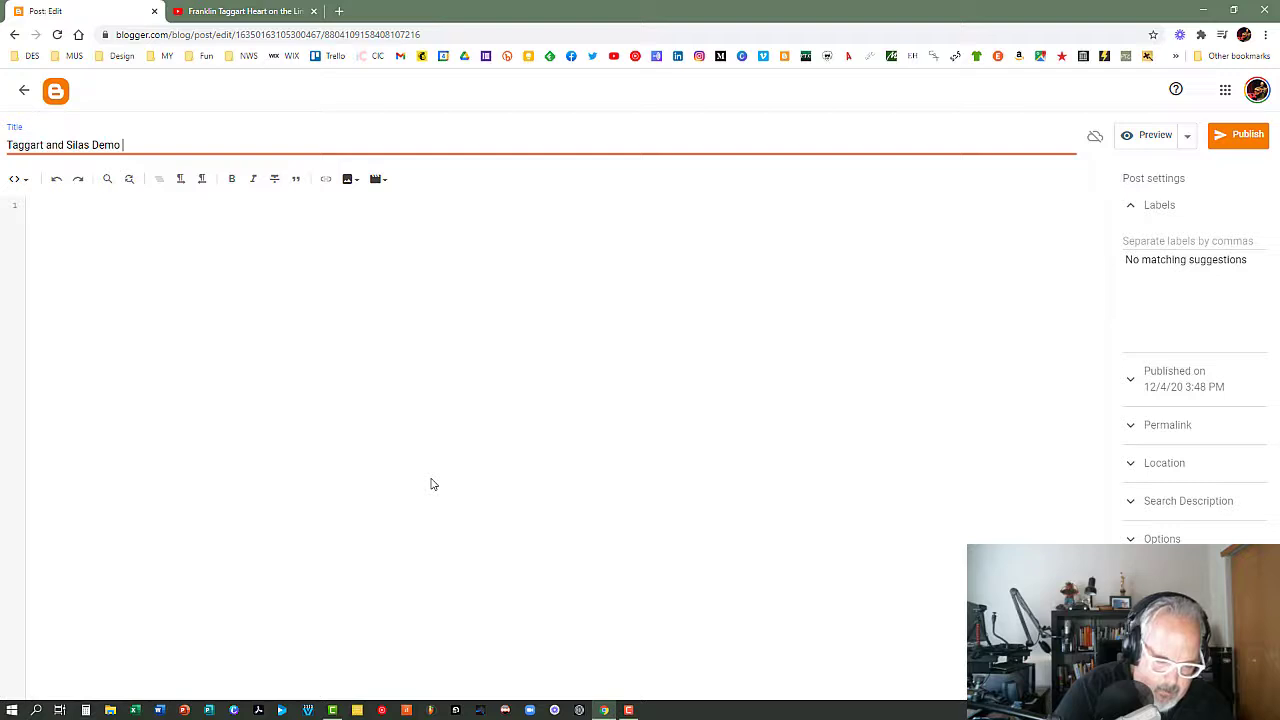
pyautogui.write(' Reel')
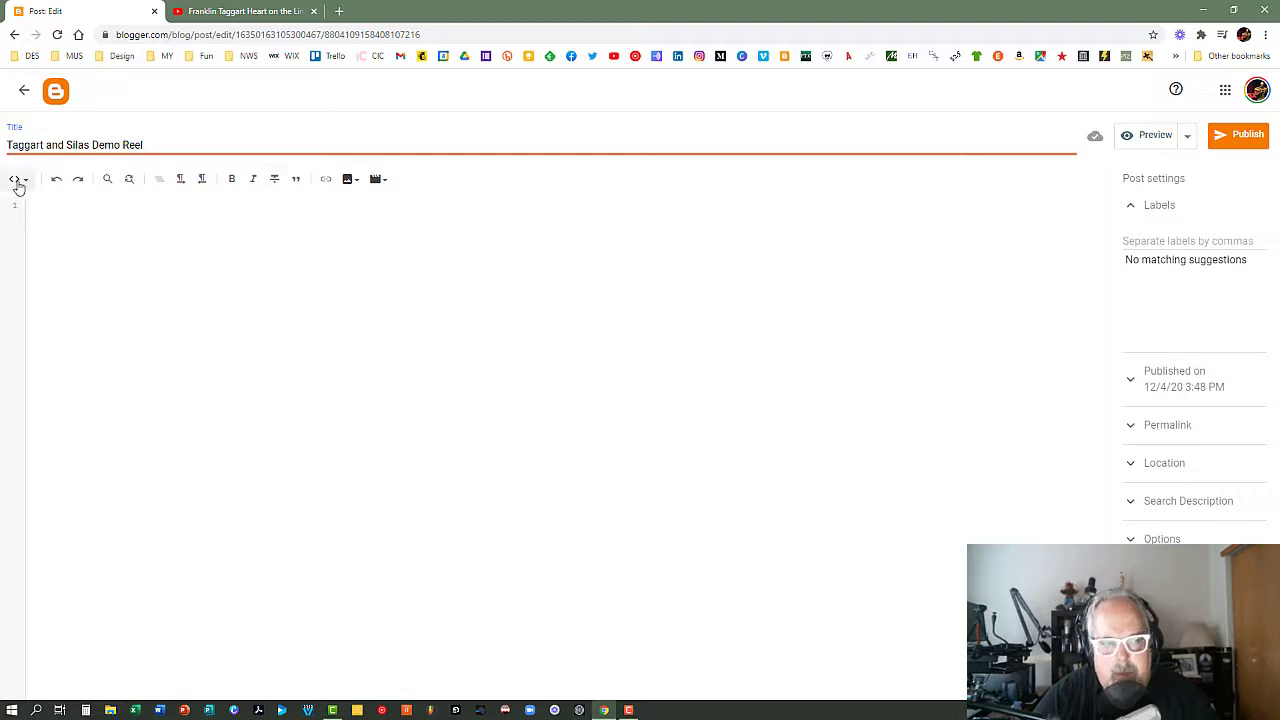
# Paste the copied YouTube embed code into the new post's body in HTML view.
pyautogui.click(27, 185)
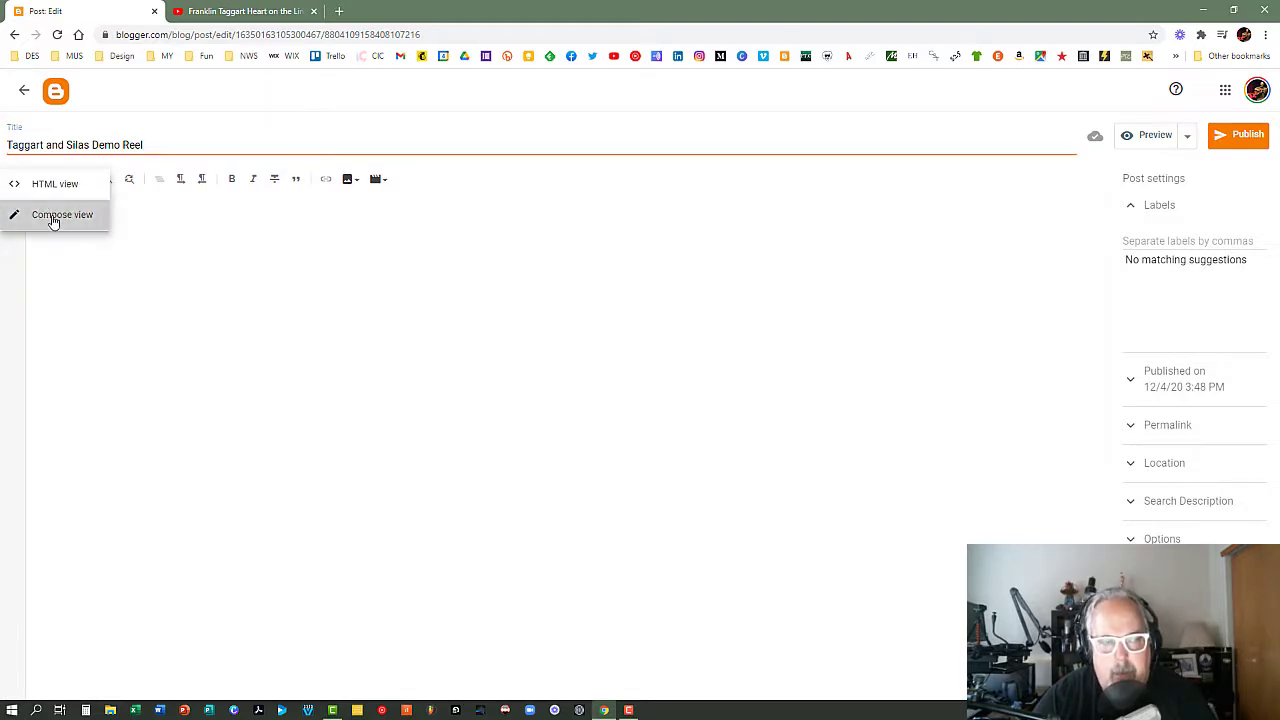
pyautogui.click(52, 216)
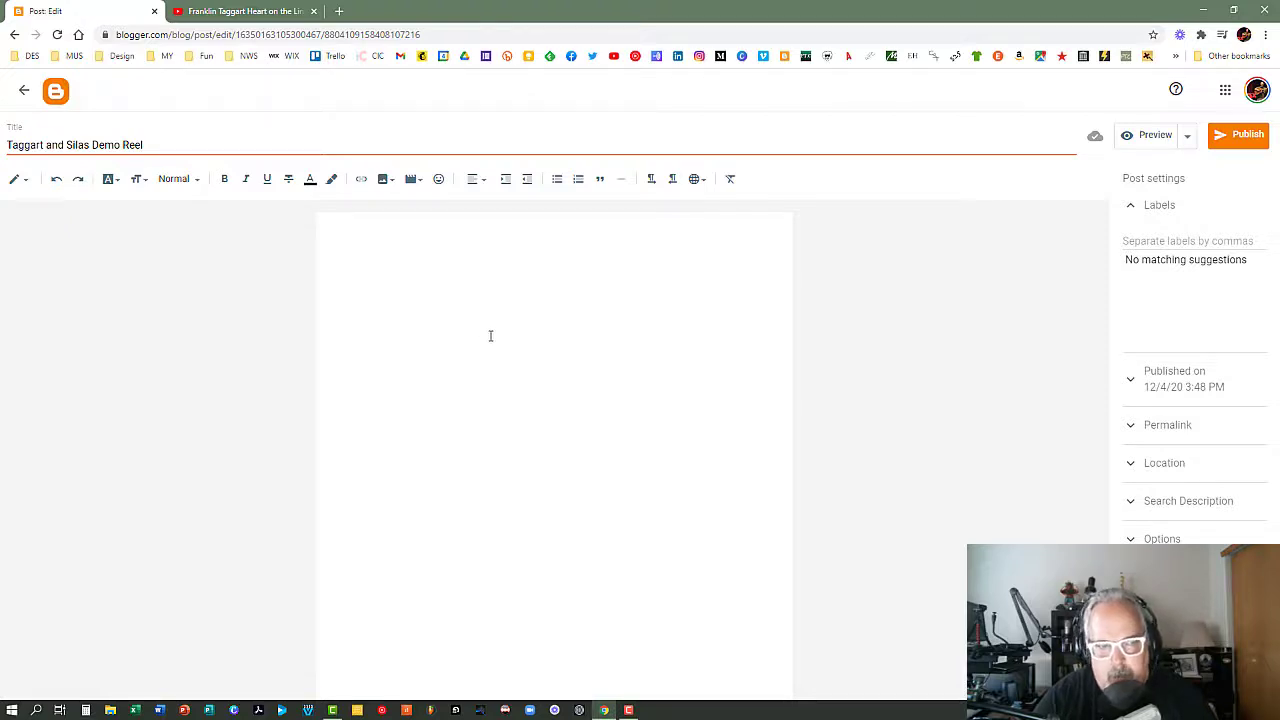
pyautogui.click(25, 180)
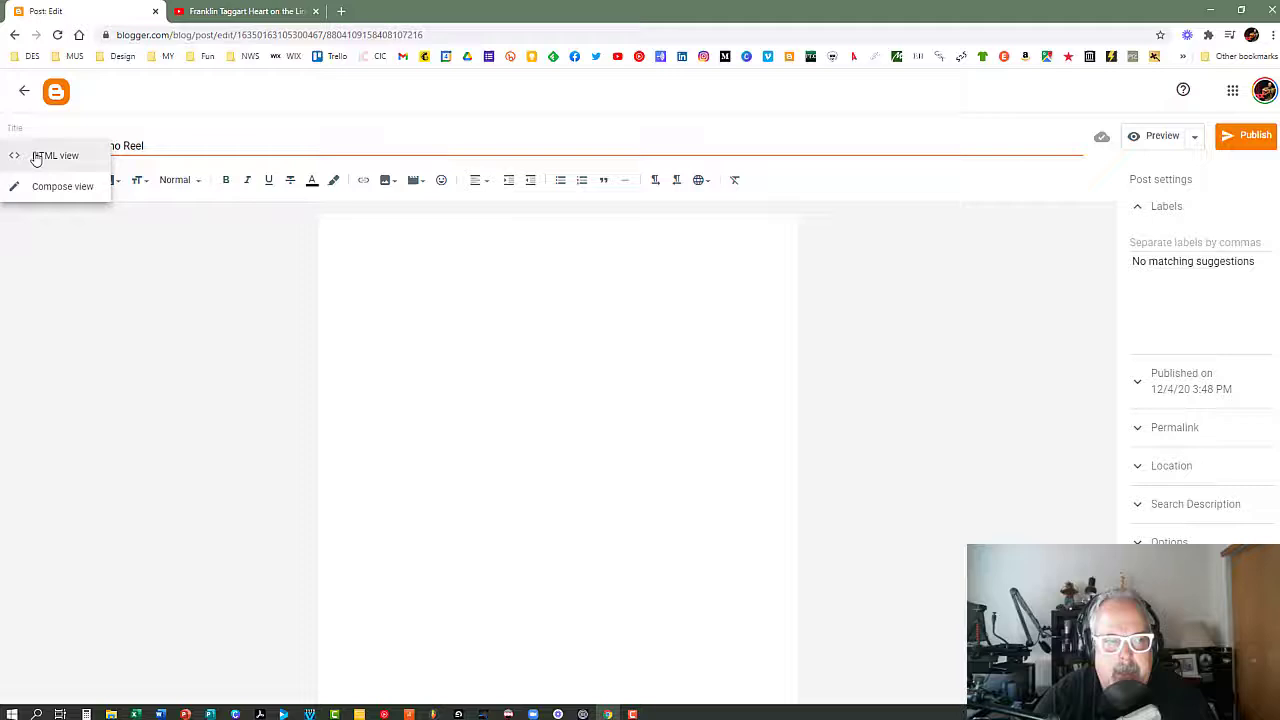
pyautogui.click(36, 158)
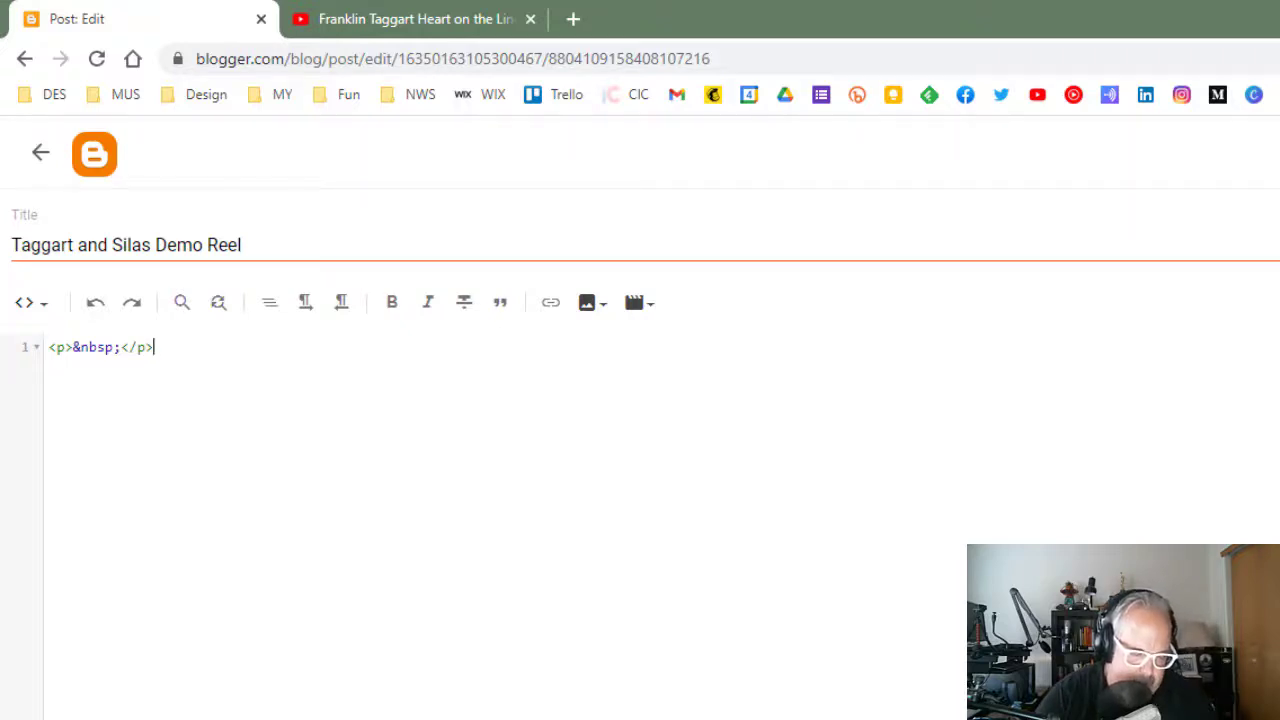
pyautogui.hotkey('ctrl', 'v')
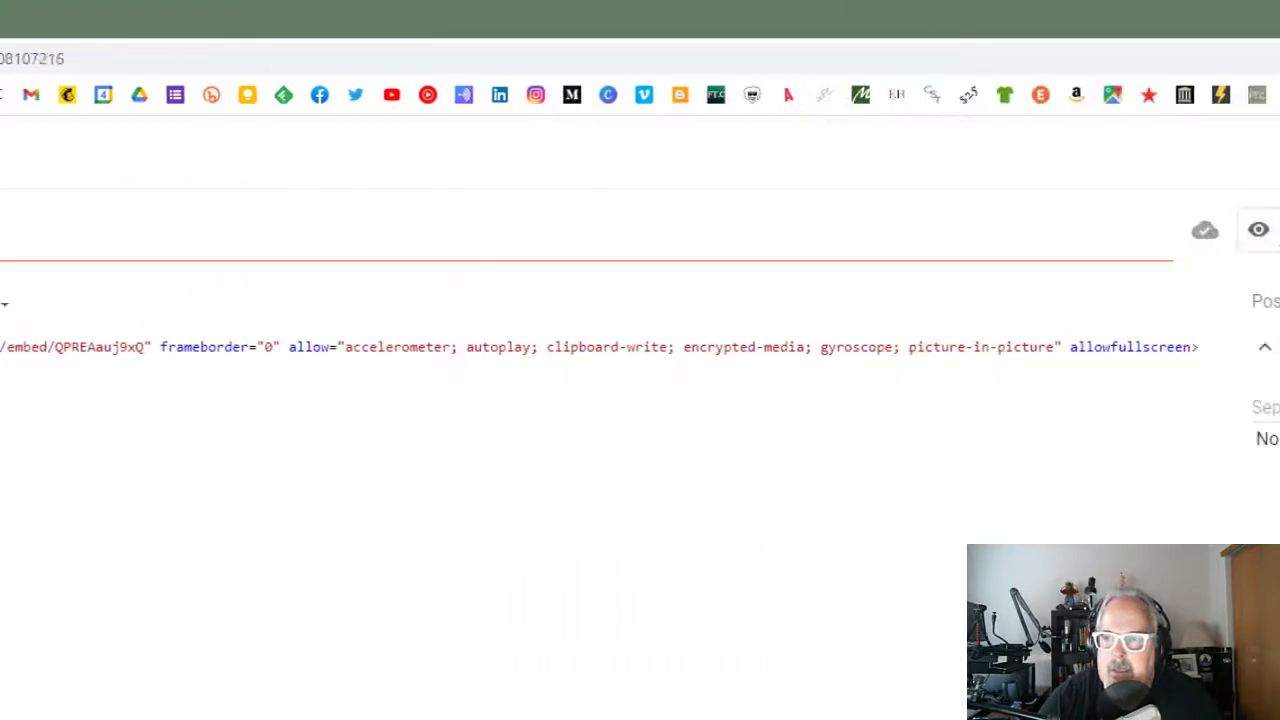
# Preview the "Taggart and Silas Demo Reel" post, close the preview, and publish the post to the blog.
pyautogui.click(1055, 236)
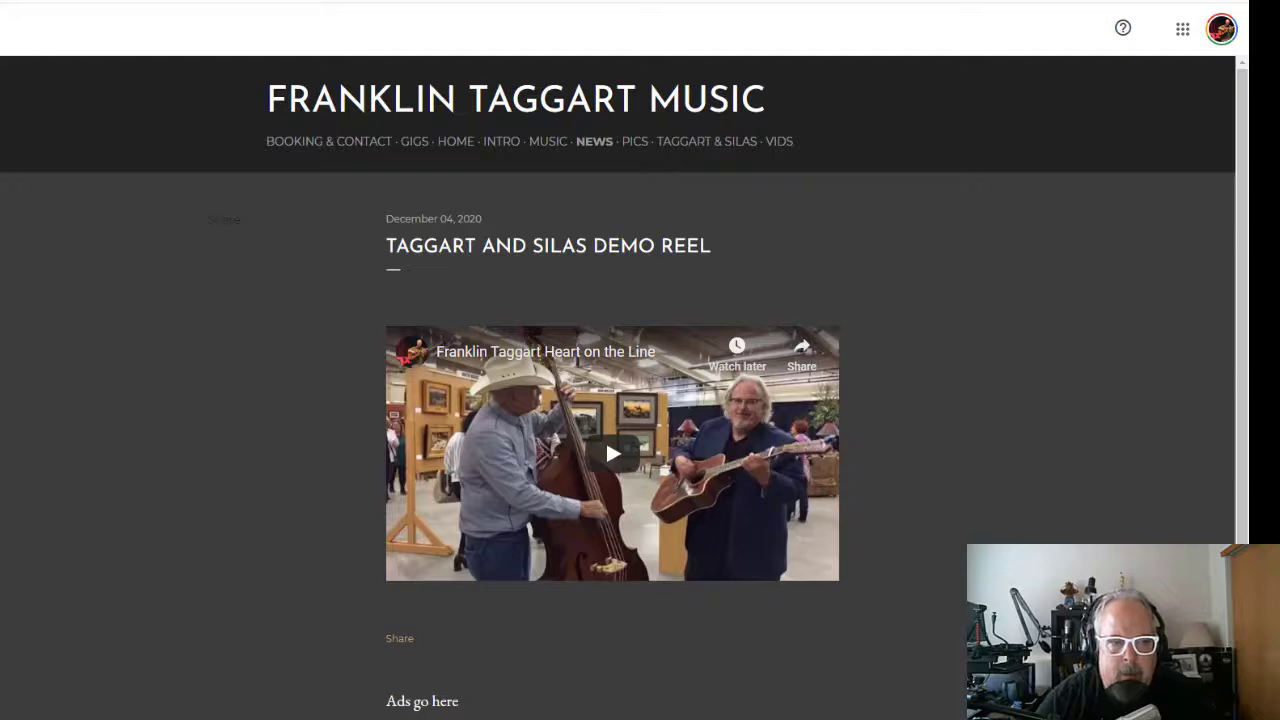
pyautogui.hotkey('ctrl', 'w')
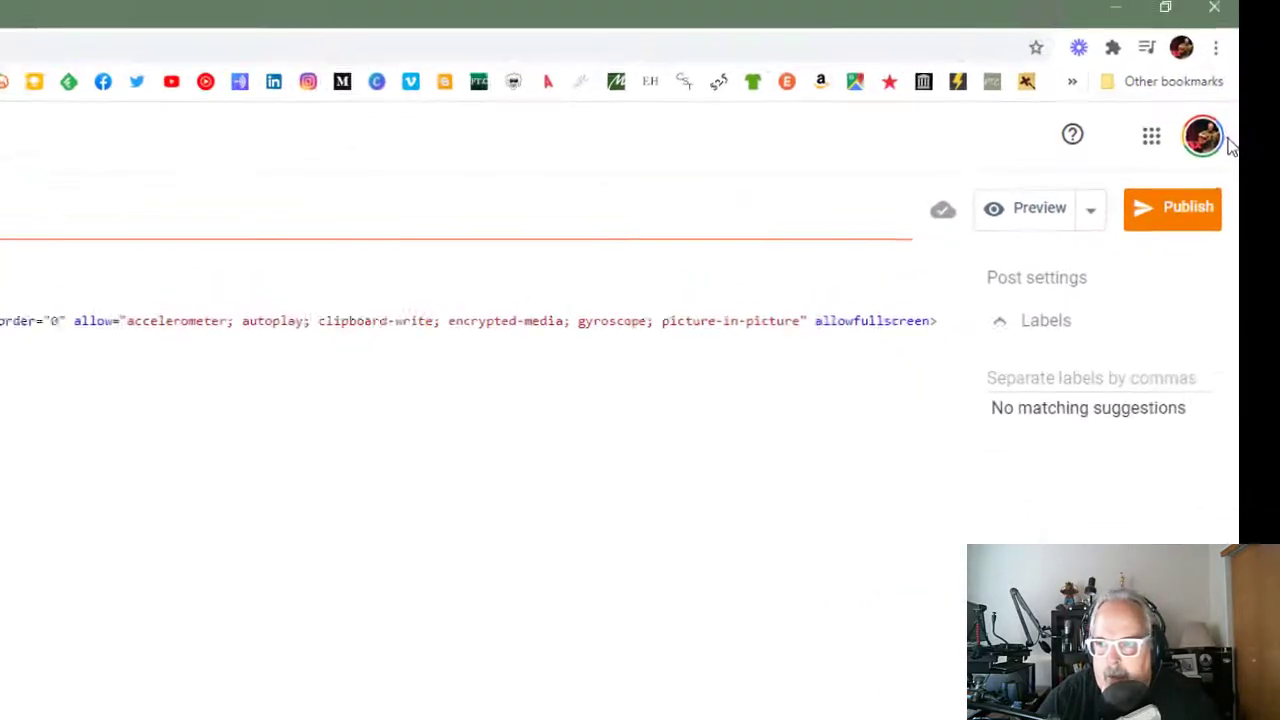
pyautogui.click(1158, 214)
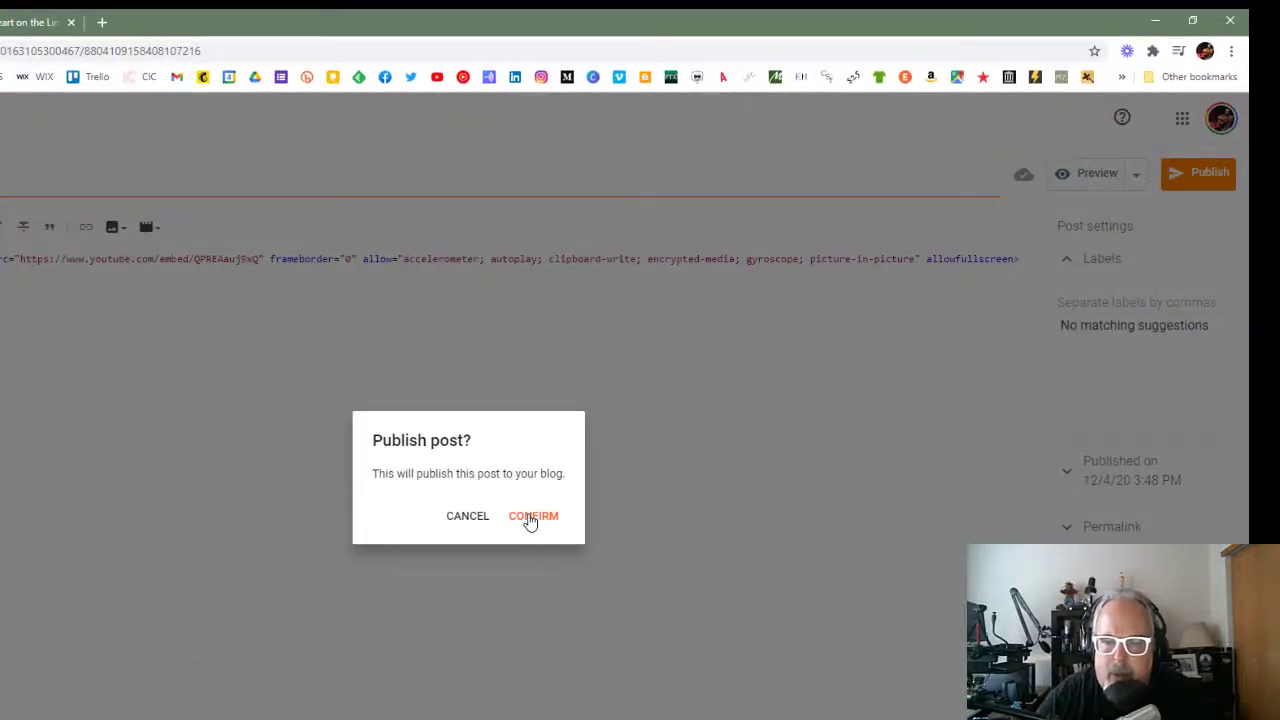
pyautogui.click(532, 516)
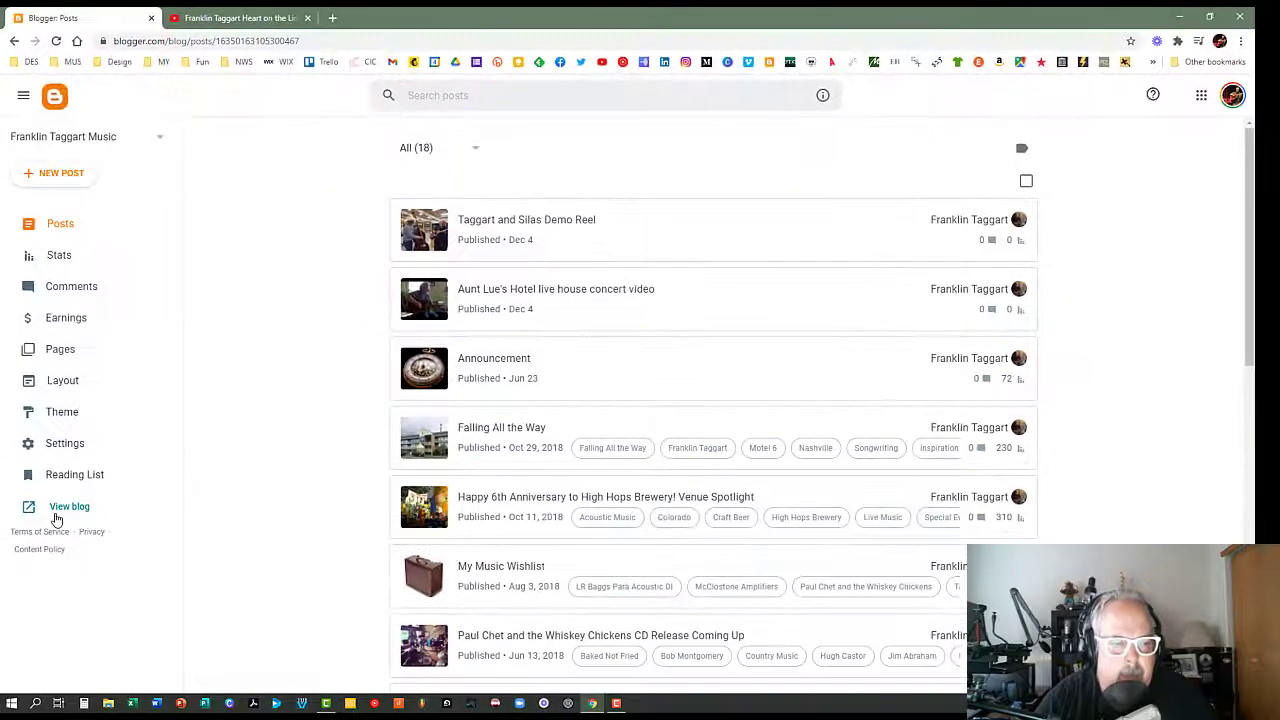
# Open the live blog, check the embedded video in the "Taggart and Silas Demo Reel" post, and close the blog.
pyautogui.click(61, 510)
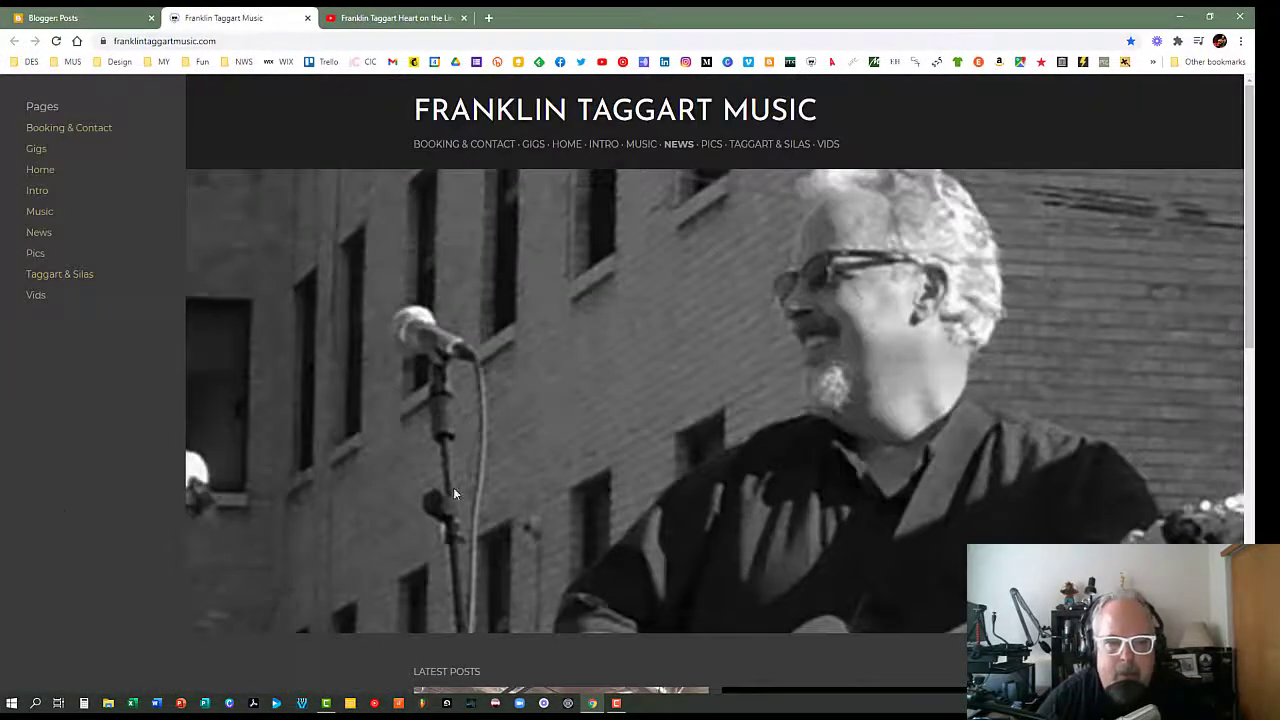
pyautogui.scroll(-3, 457, 480)
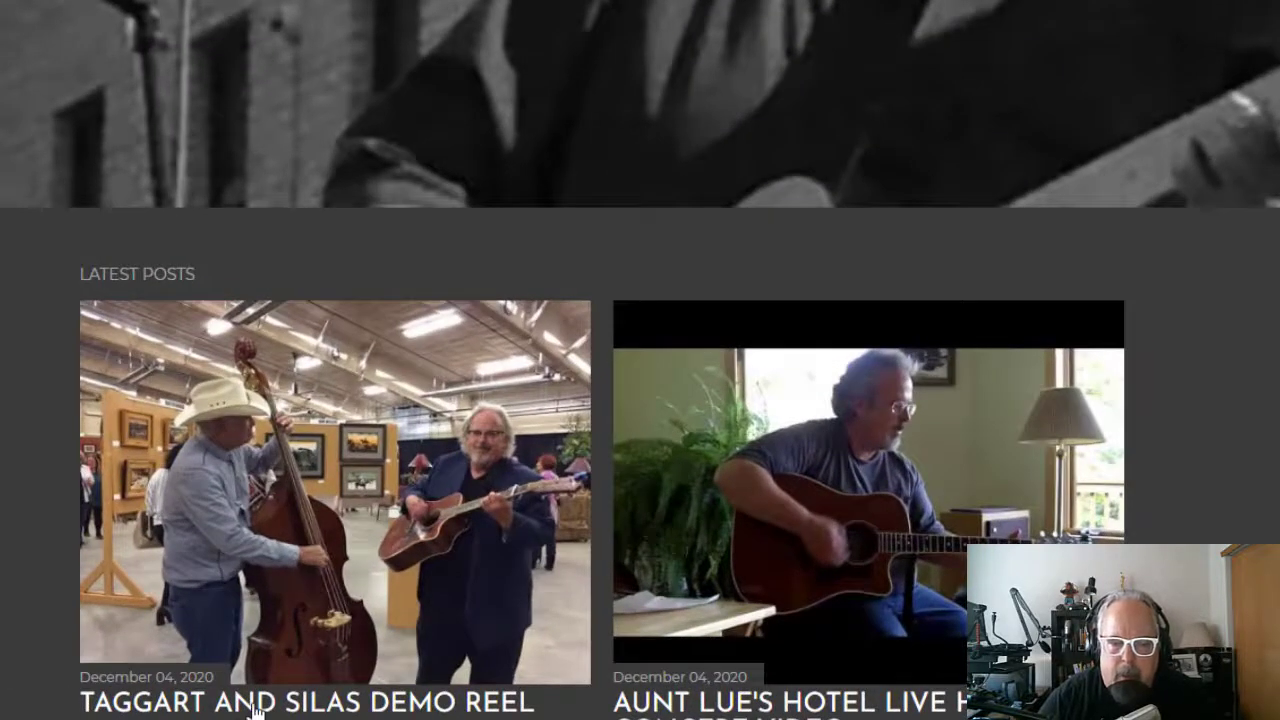
pyautogui.click(256, 705)
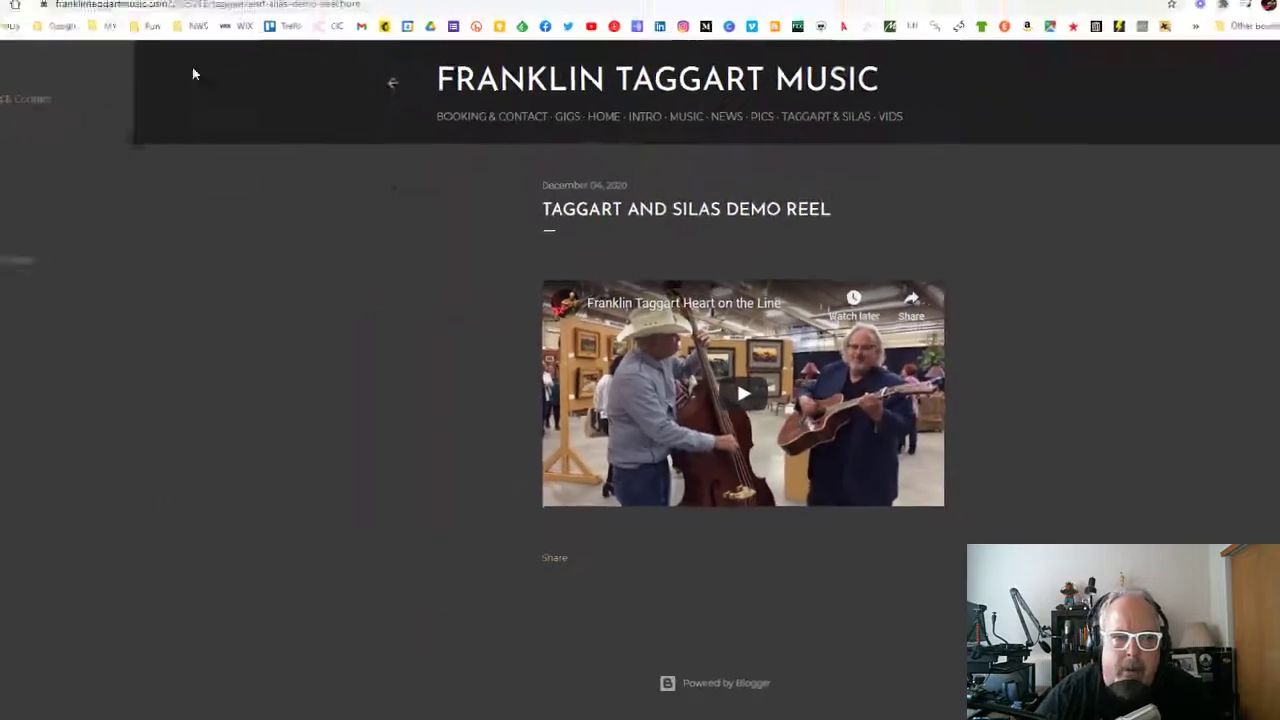
pyautogui.click(314, 14)
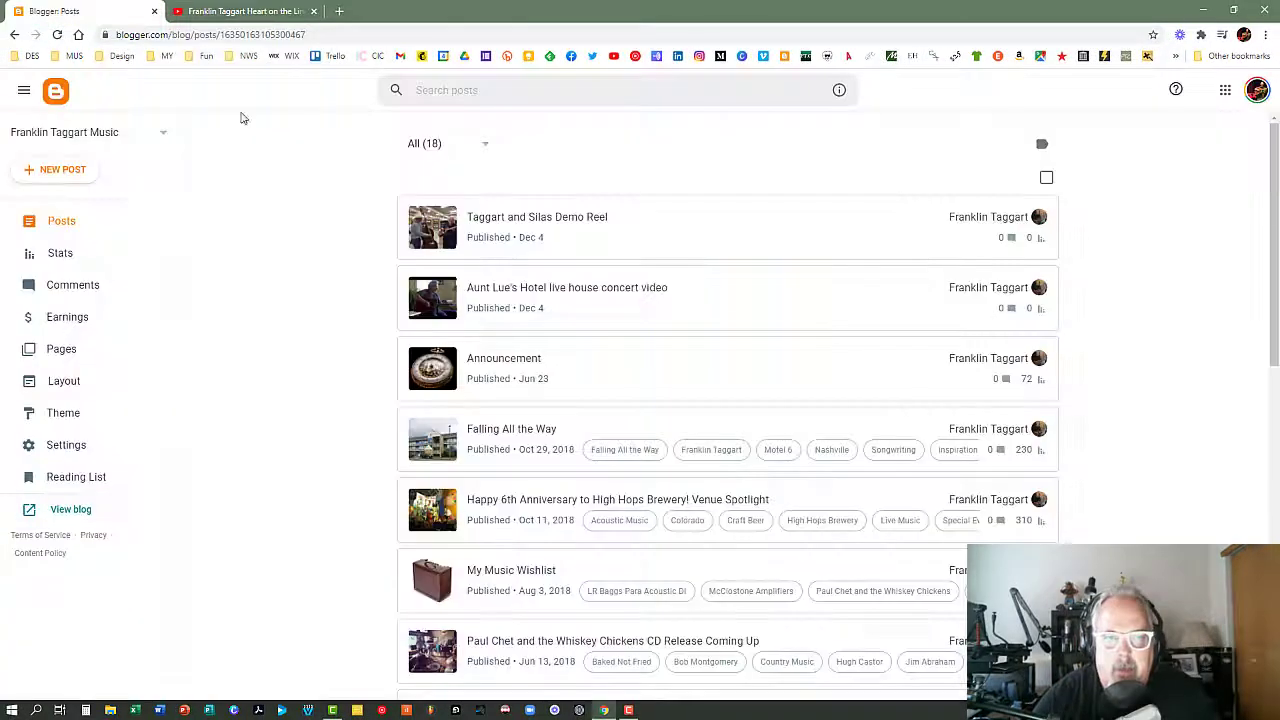
# Switch to the YouTube video, close the open embed window, and copy the embed code again from the video's sharing options.
pyautogui.click(242, 11)
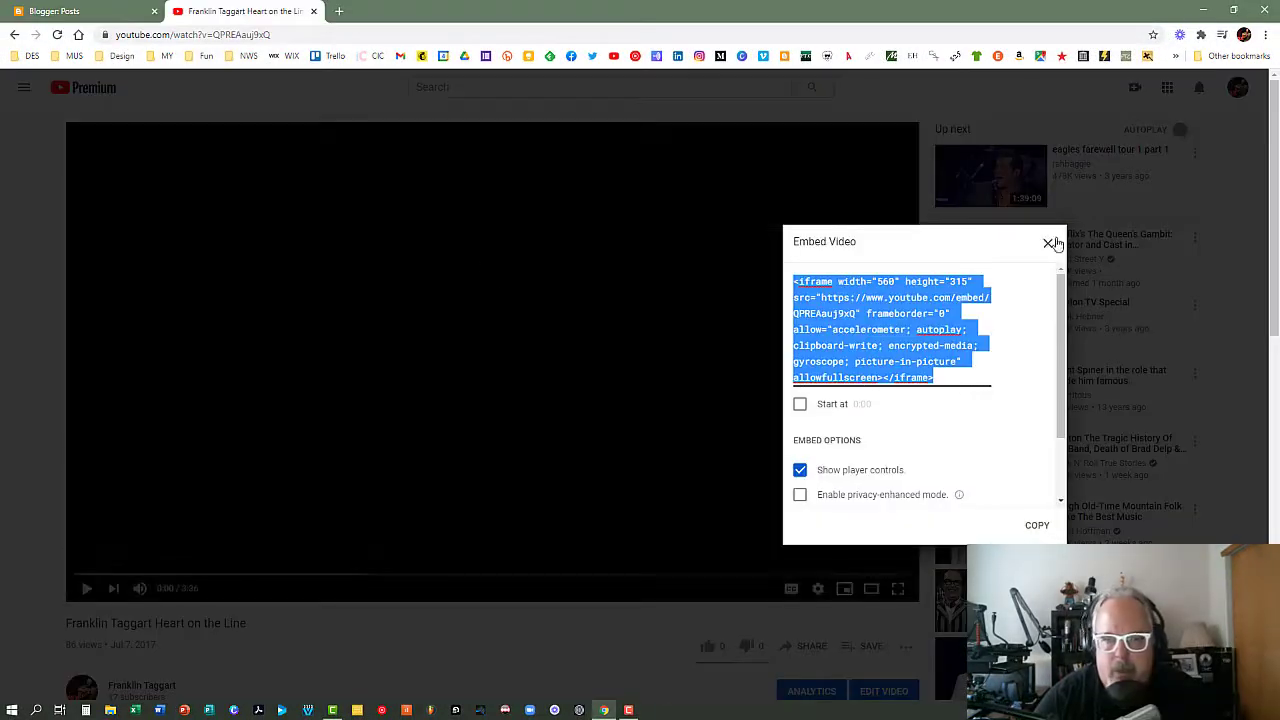
pyautogui.click(1047, 243)
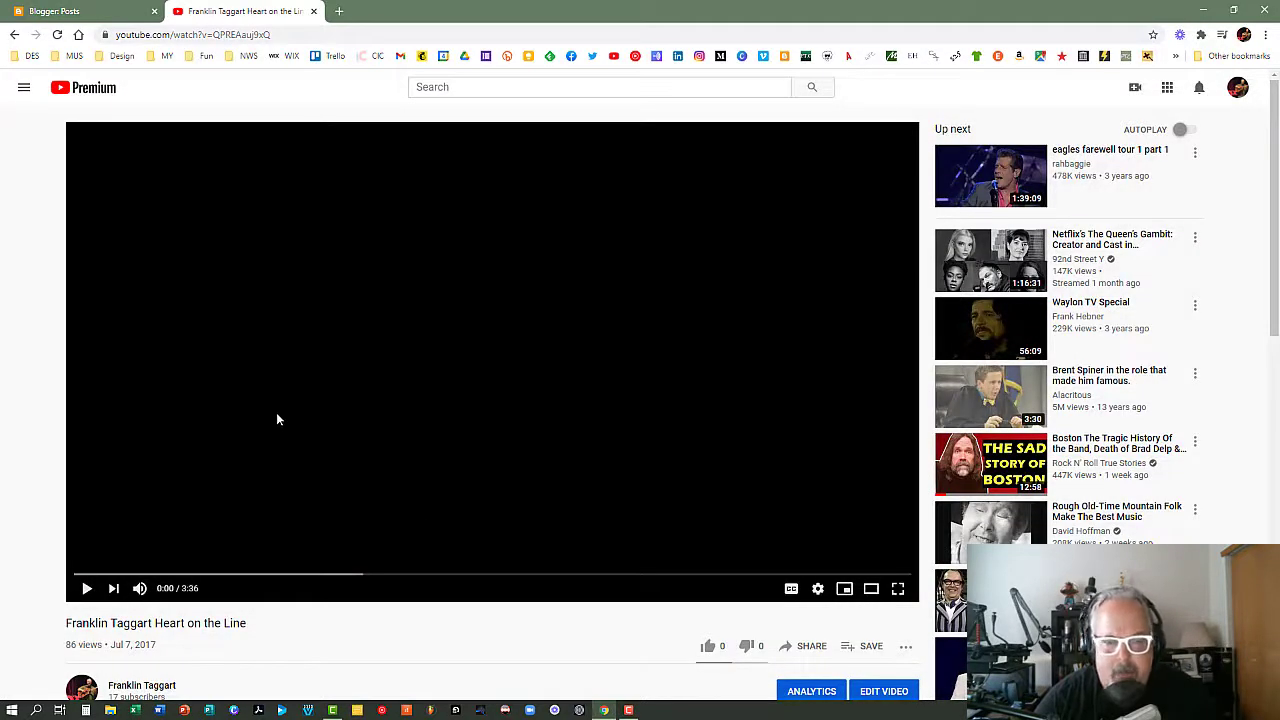
pyautogui.click(805, 648)
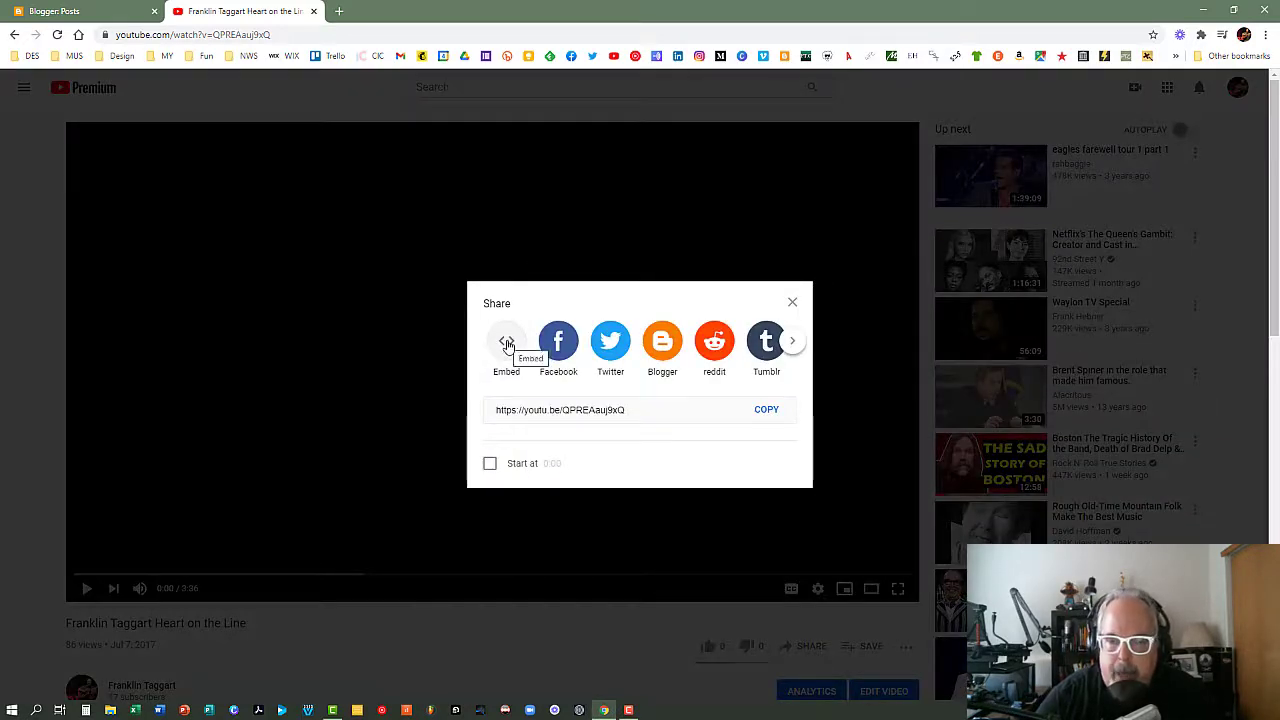
pyautogui.click(507, 344)
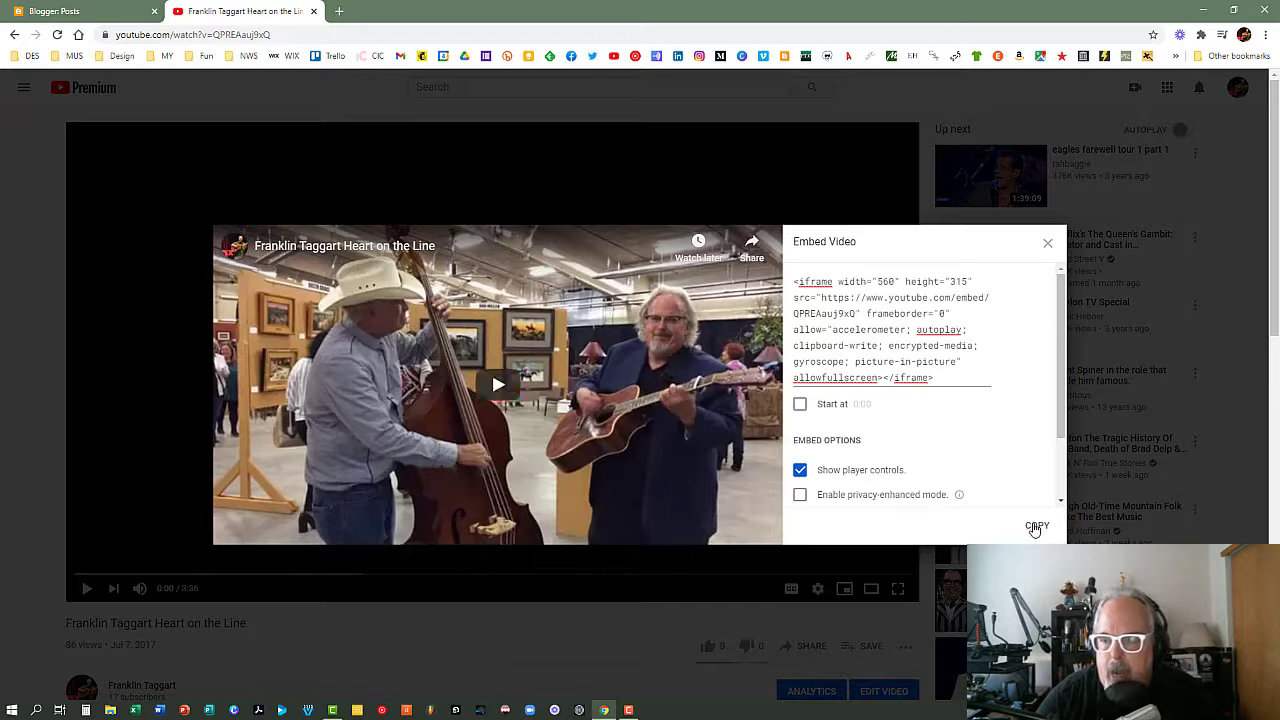
pyautogui.click(1036, 526)
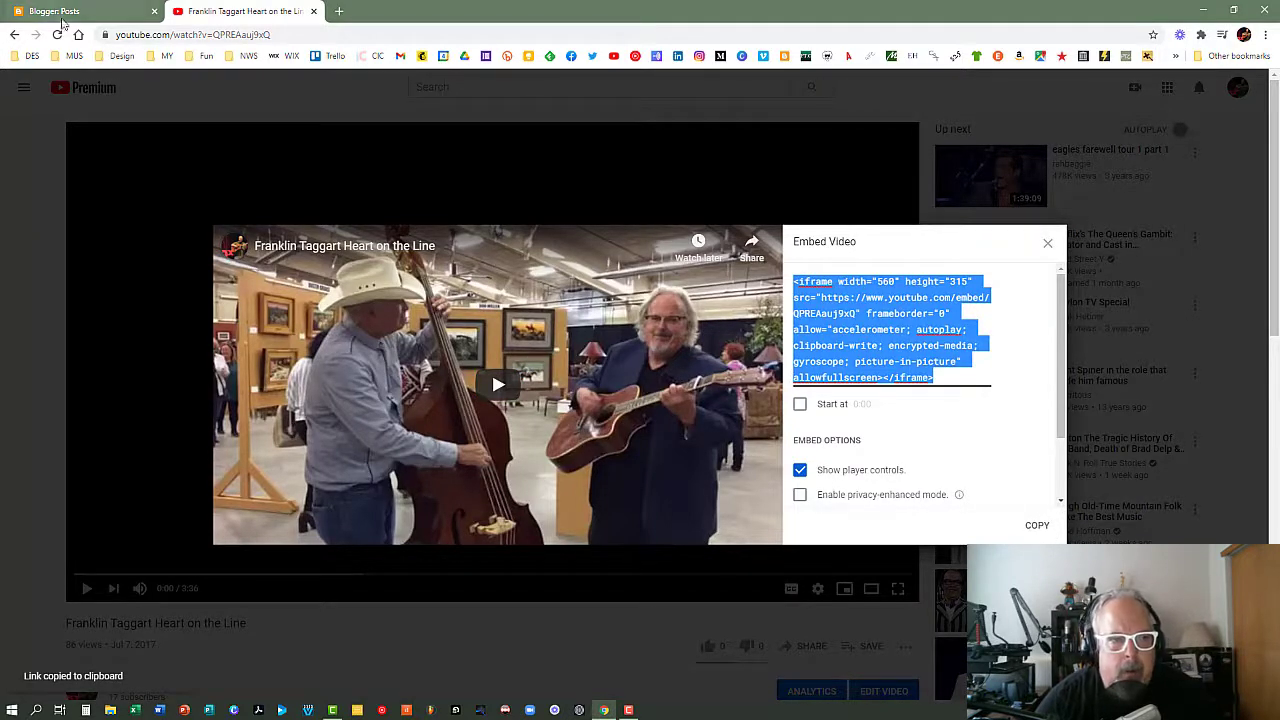
# Return to Blogger, view the list of pages, review the "Taggart and Silas Demo Reel" post's embed code in HTML view, and go back to the posts.
pyautogui.click(62, 16)
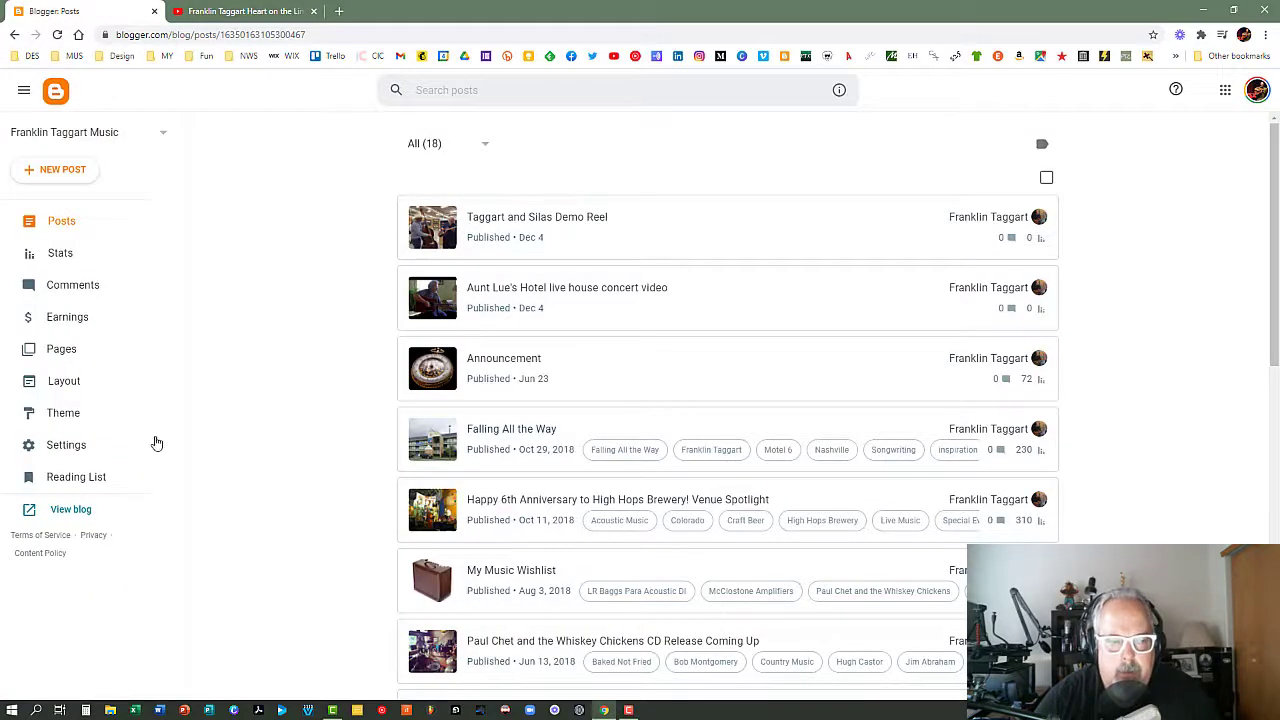
pyautogui.click(62, 354)
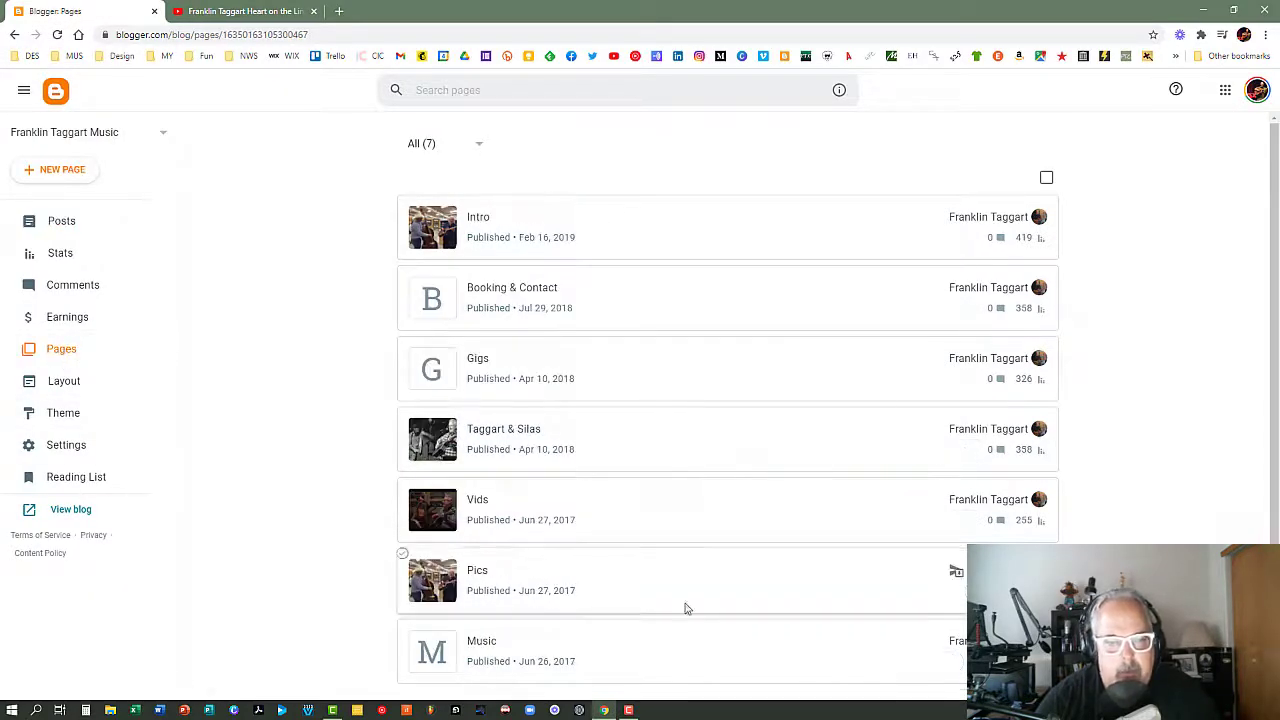
pyautogui.click(47, 223)
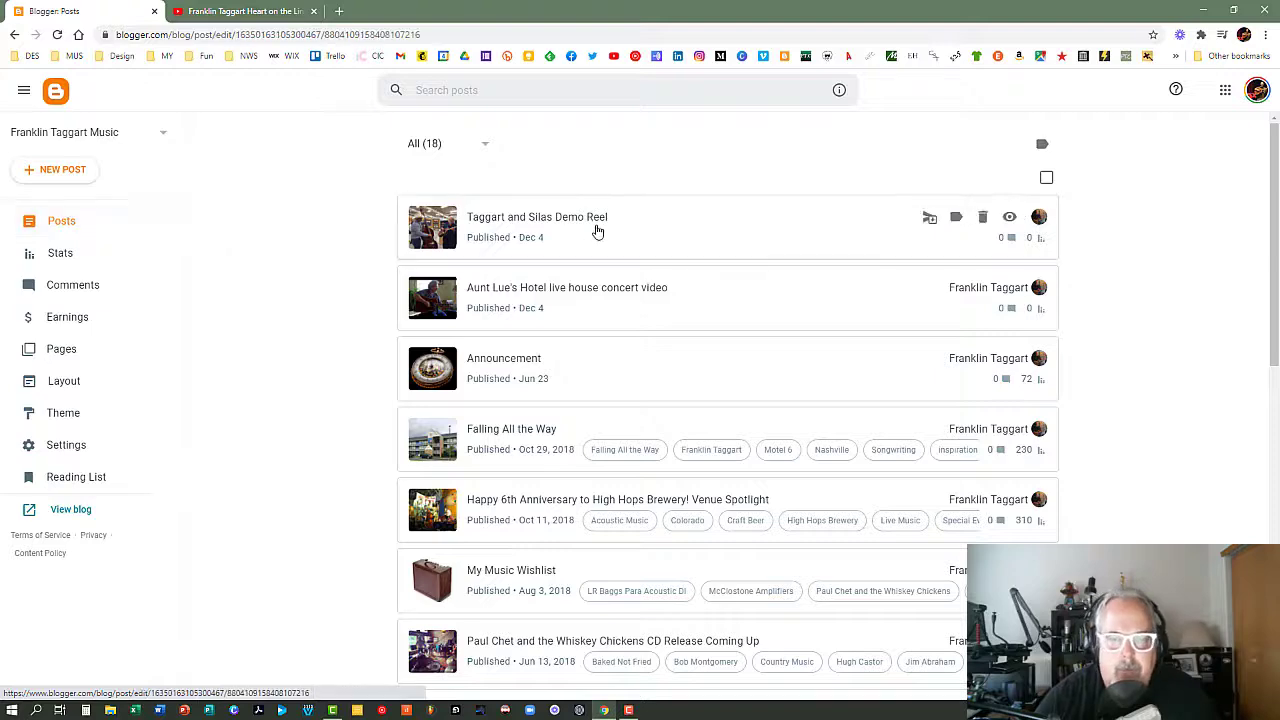
pyautogui.click(597, 231)
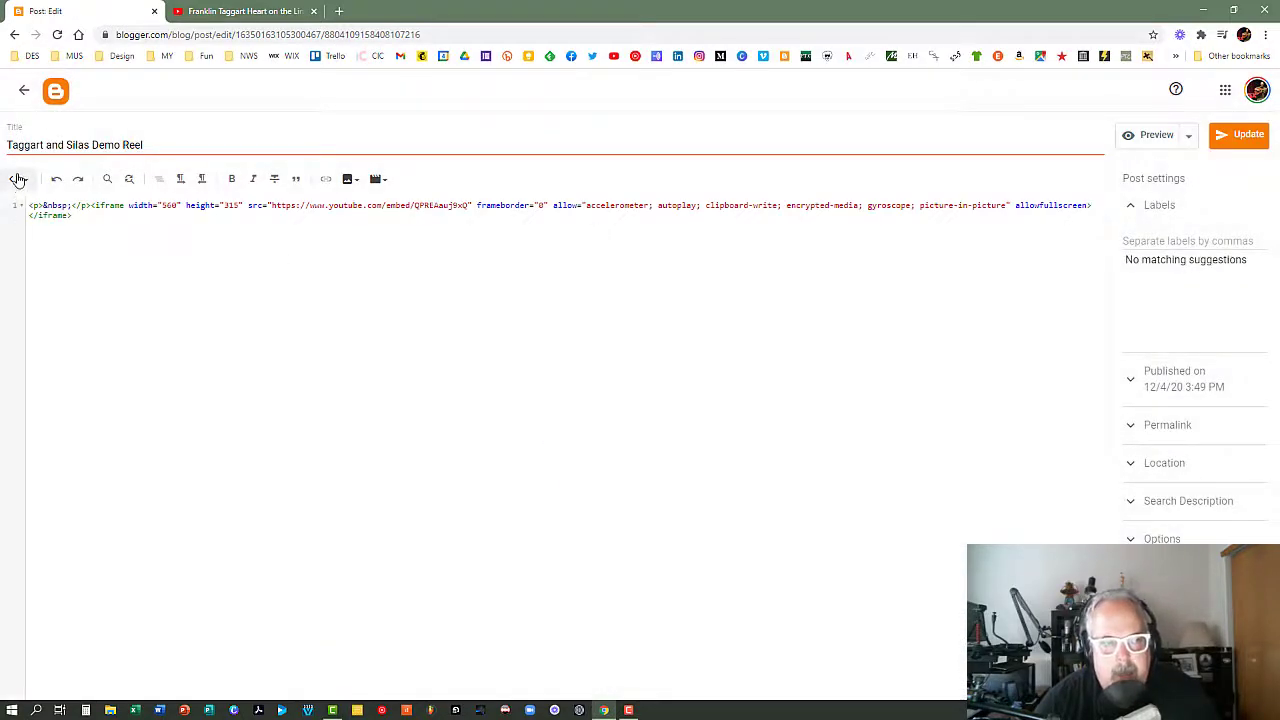
pyautogui.click(26, 186)
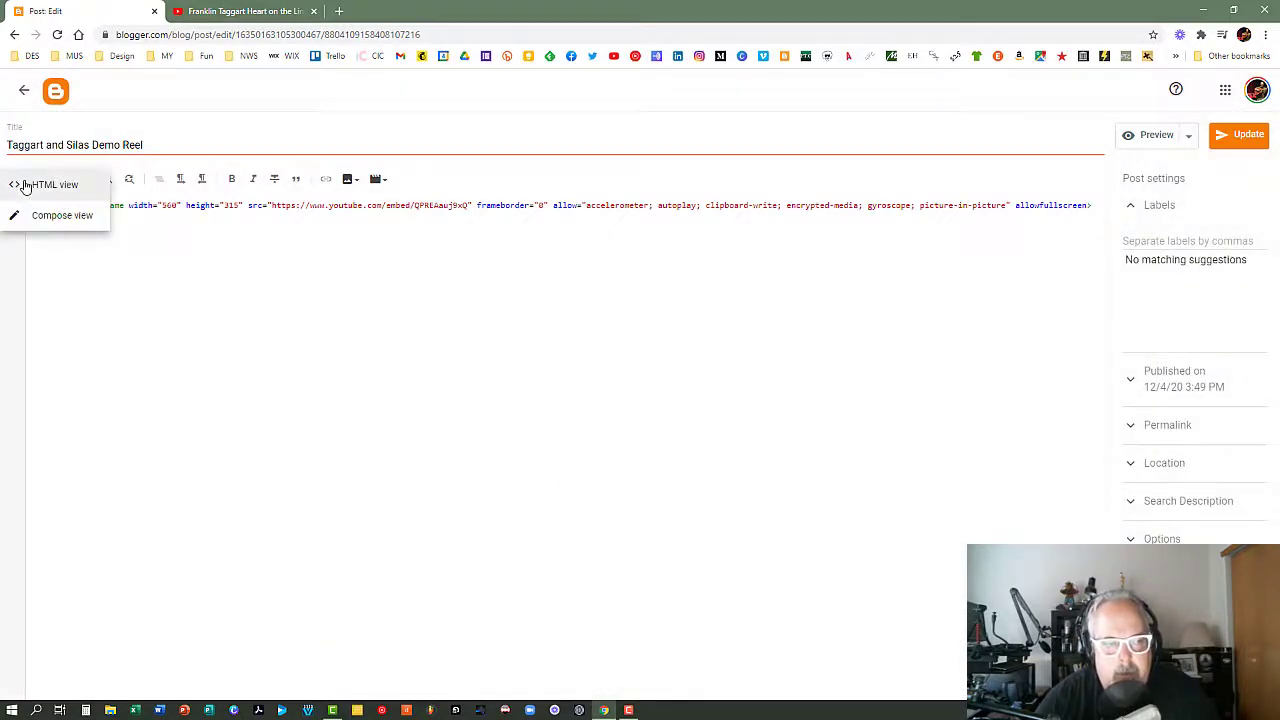
pyautogui.click(30, 184)
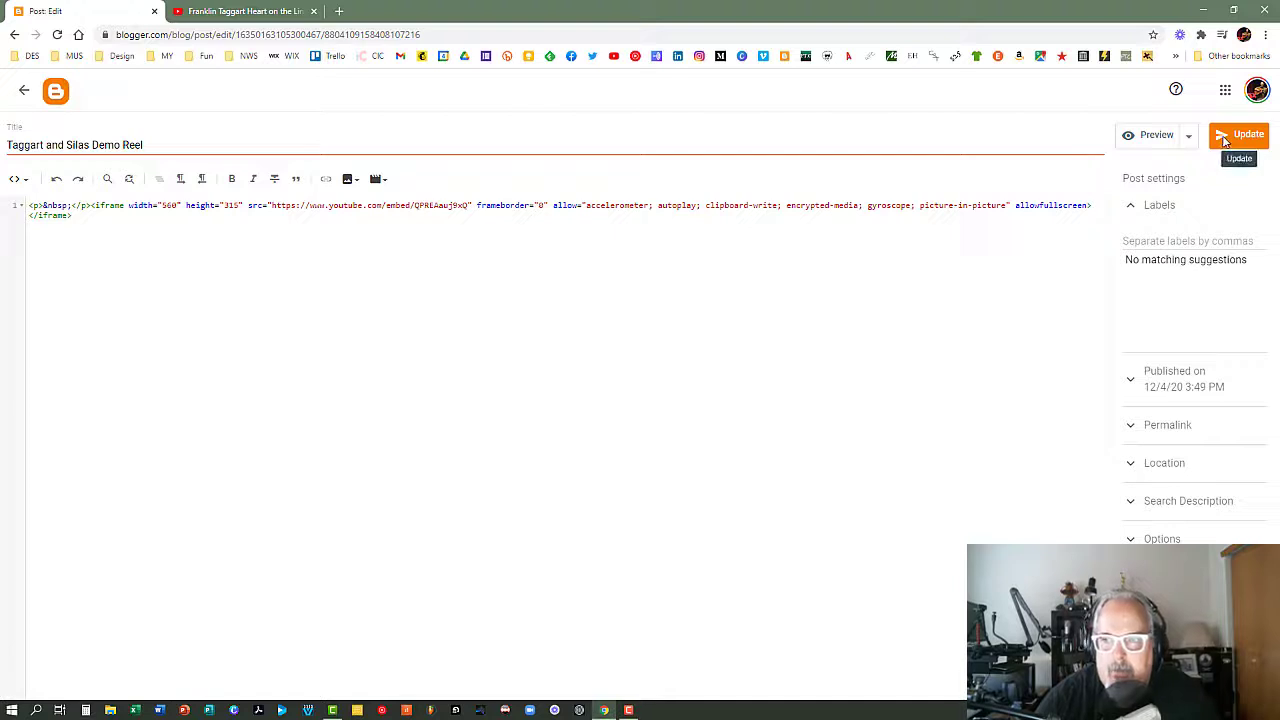
pyautogui.click(25, 93)
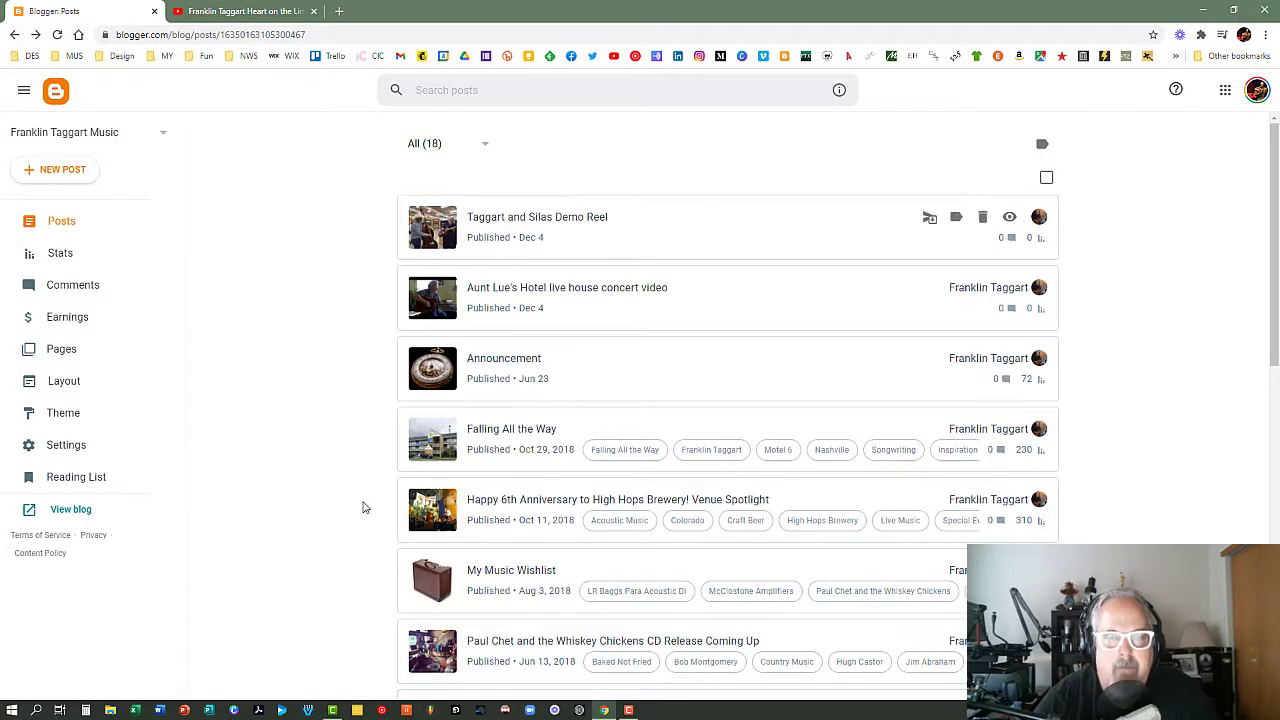